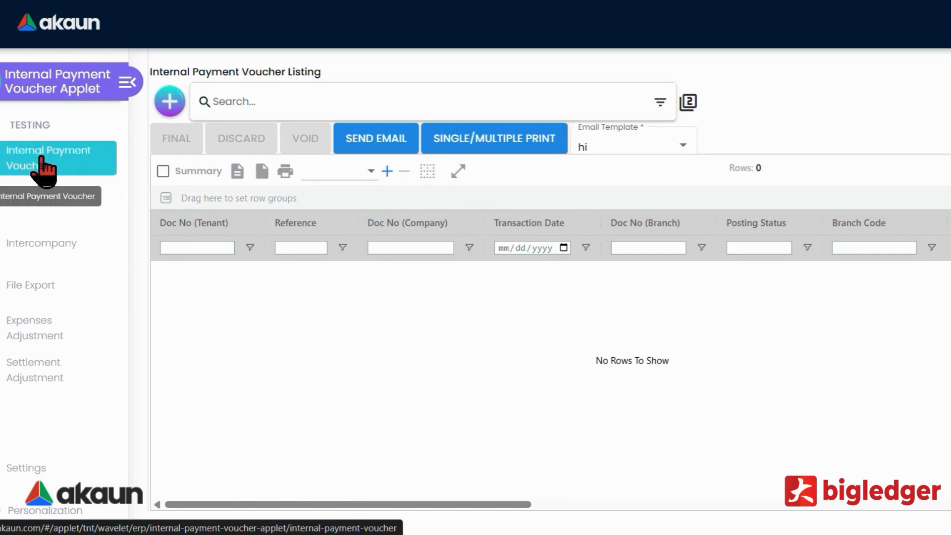
Open the Internal Payment Voucher page, collapse the sidebar, and start a new voucher.
{"action": "left_click", "coordinate": [74, 151]}
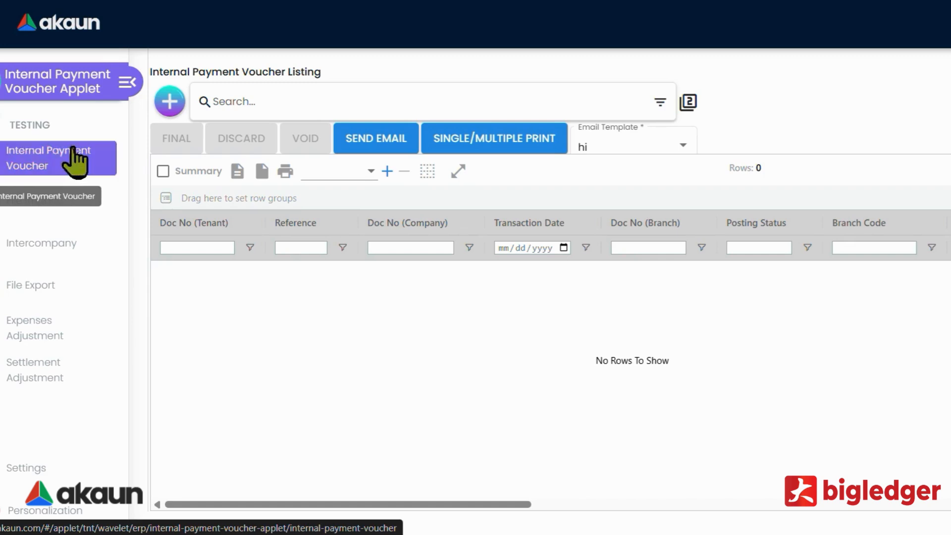
{"action": "left_click", "coordinate": [128, 82]}
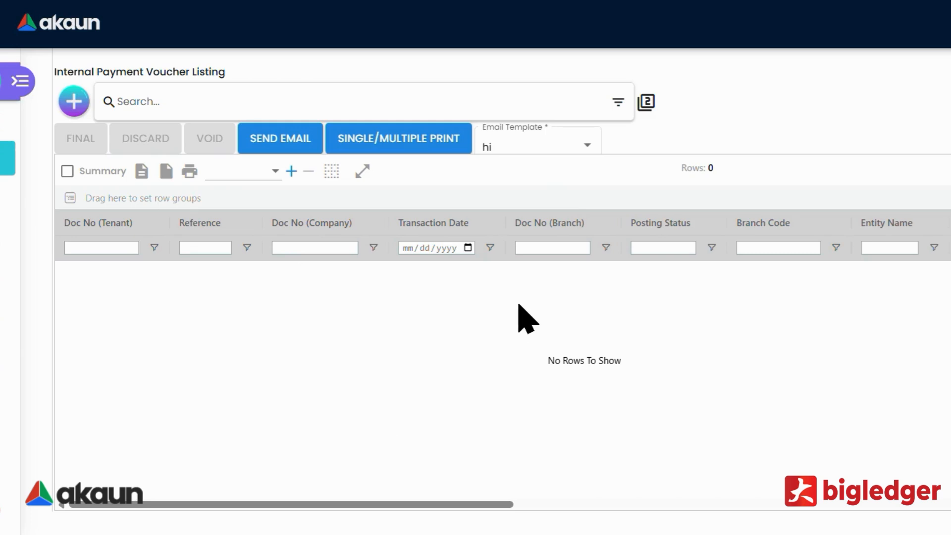
{"action": "left_click", "coordinate": [82, 108]}
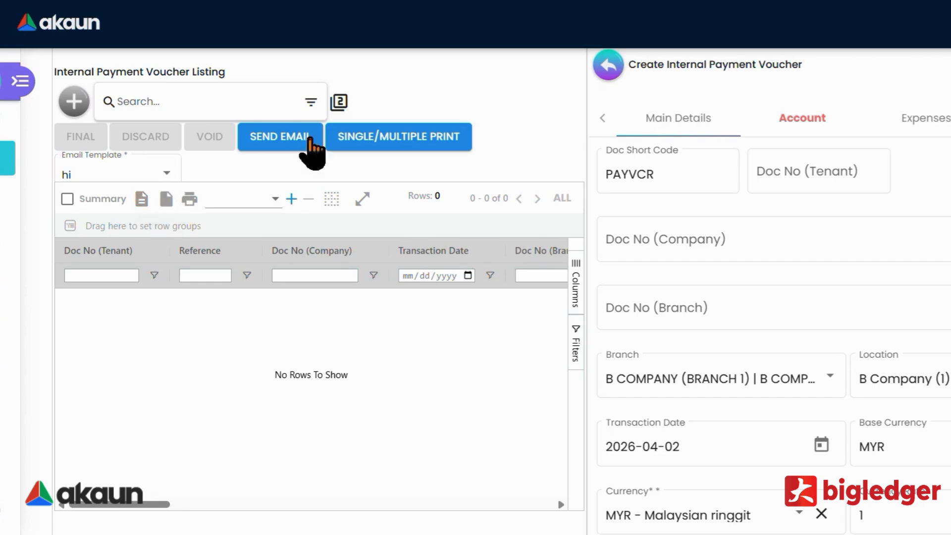
Review the voucher's Main Details, then bring up the Account tab's Entity Details.
{"action": "scroll", "coordinate": [723, 381], "scroll_direction": "down", "scroll_amount": 4}
{"action": "scroll", "coordinate": [743, 247], "scroll_direction": "up", "scroll_amount": 3}
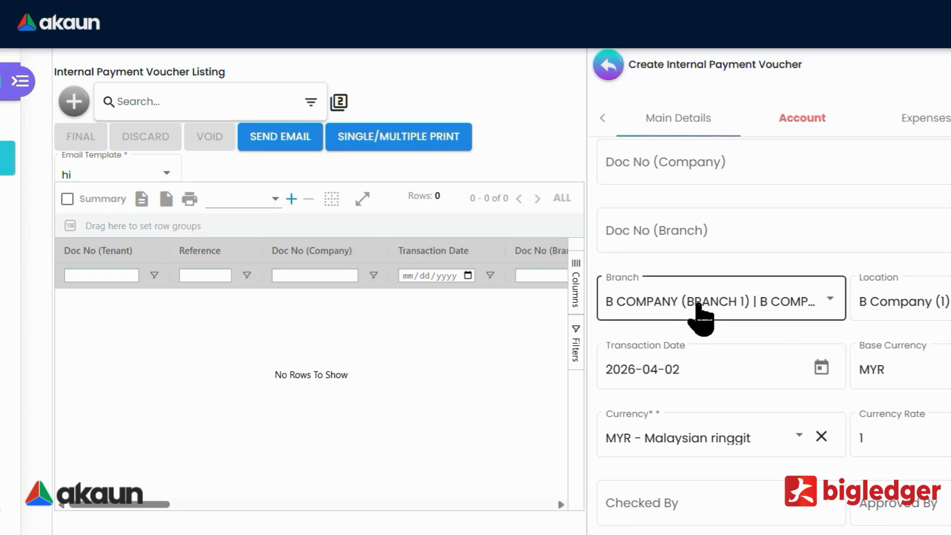
{"action": "scroll", "coordinate": [765, 354], "scroll_direction": "down", "scroll_amount": 3}
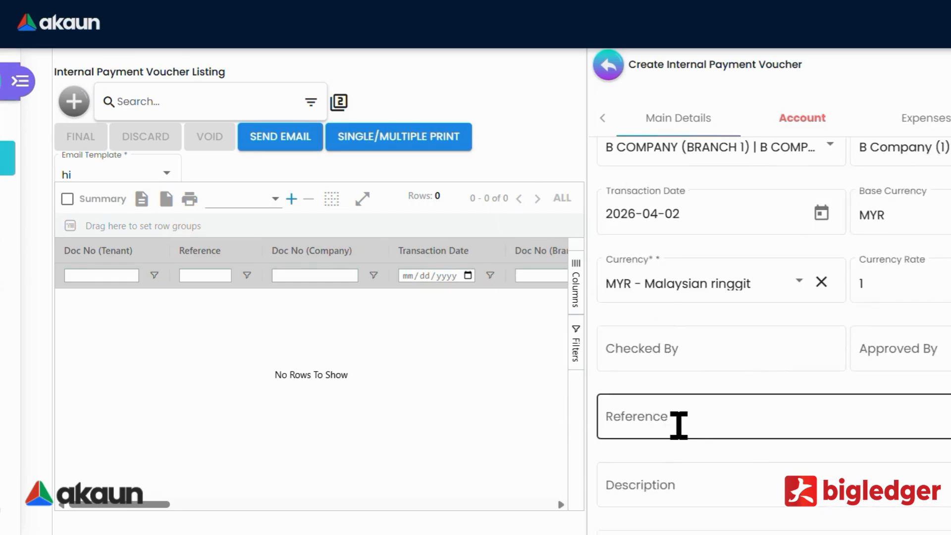
{"action": "left_click", "coordinate": [680, 421]}
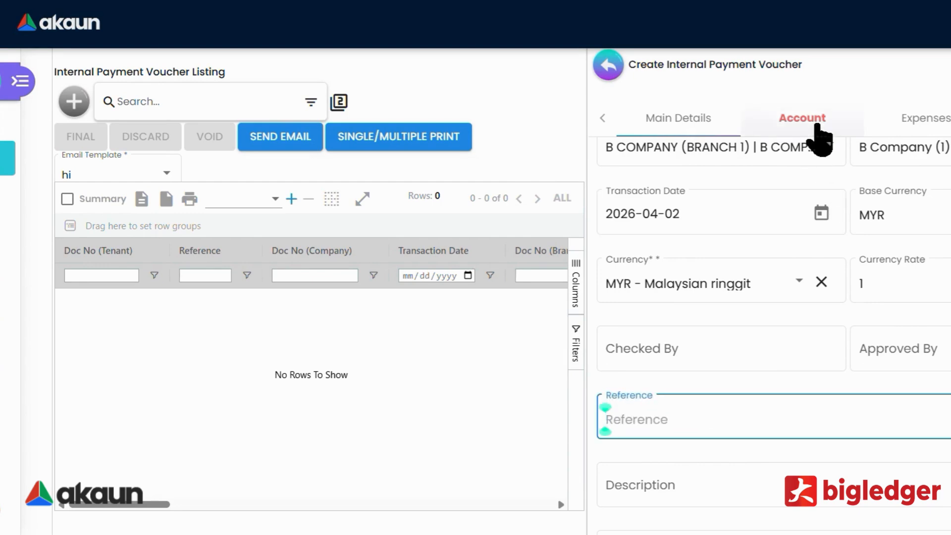
{"action": "left_click", "coordinate": [816, 124]}
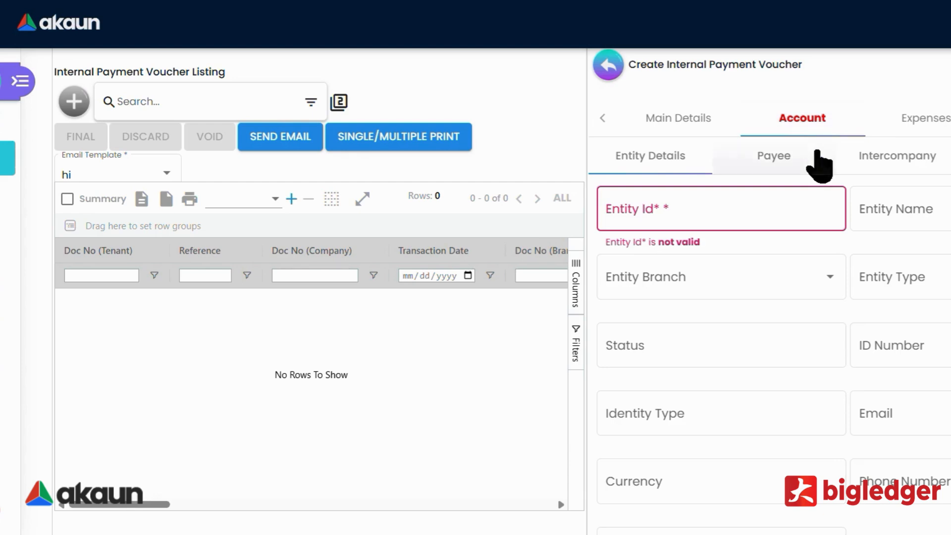
Pick ABC1000065 as the voucher's Entity Id and go to the empty Payment tab.
{"action": "left_click", "coordinate": [791, 225]}
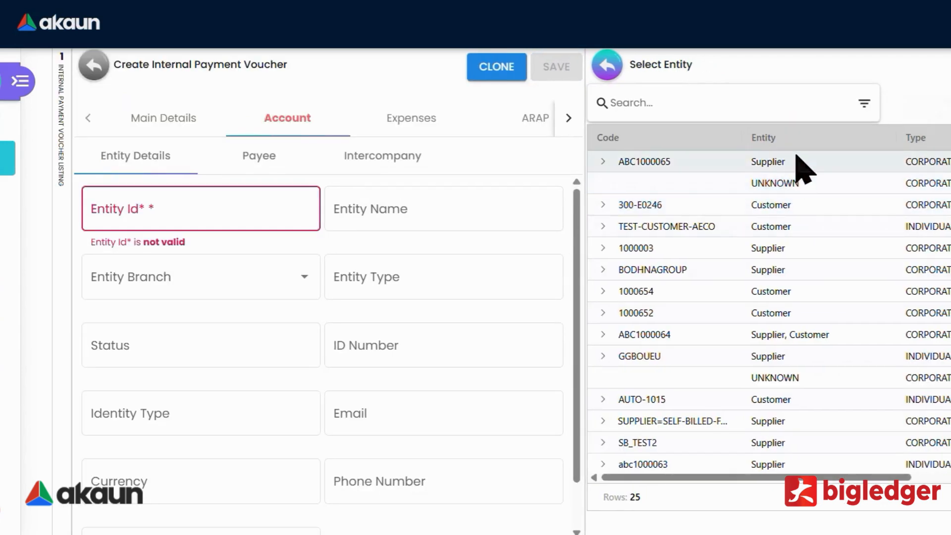
{"action": "left_click", "coordinate": [803, 166]}
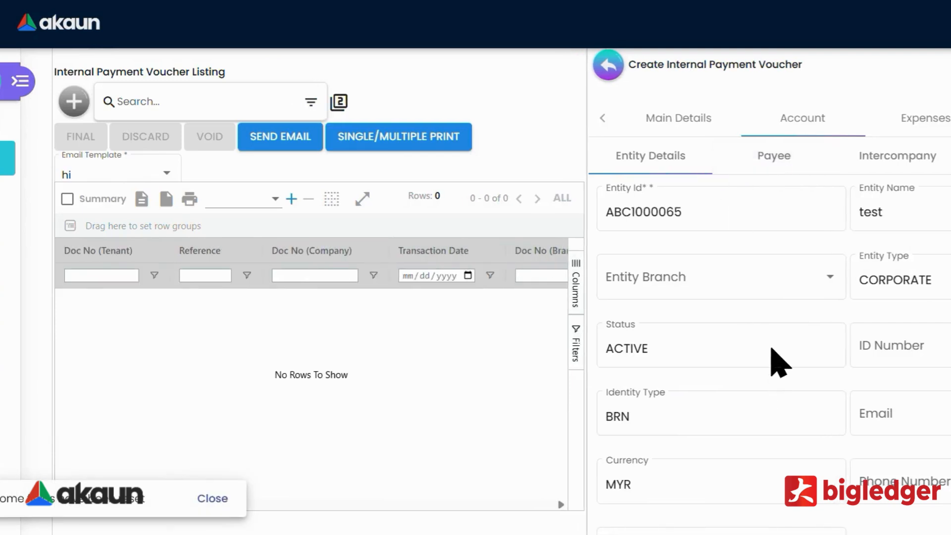
{"action": "scroll", "coordinate": [785, 463], "scroll_direction": "down", "scroll_amount": 1}
{"action": "scroll", "coordinate": [789, 477], "scroll_direction": "up", "scroll_amount": 1}
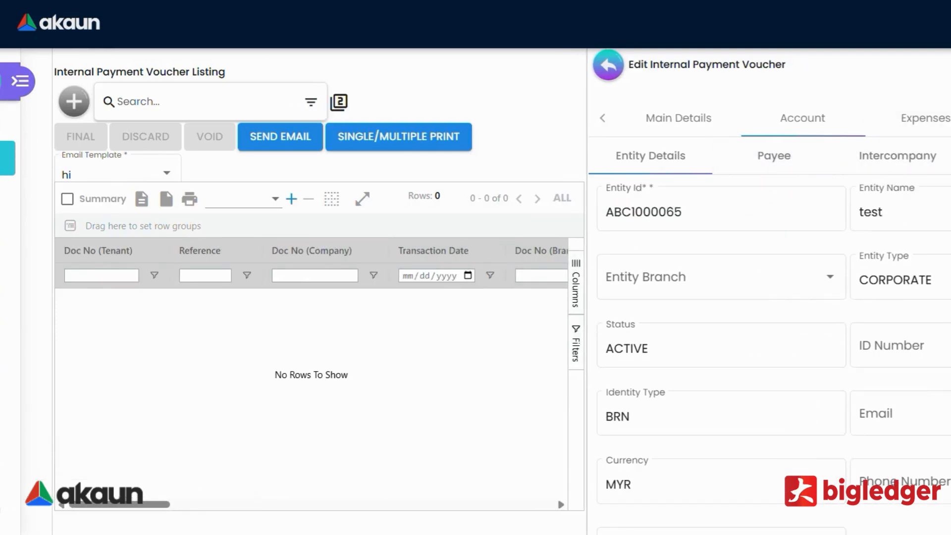
{"action": "left_click", "coordinate": [854, 128]}
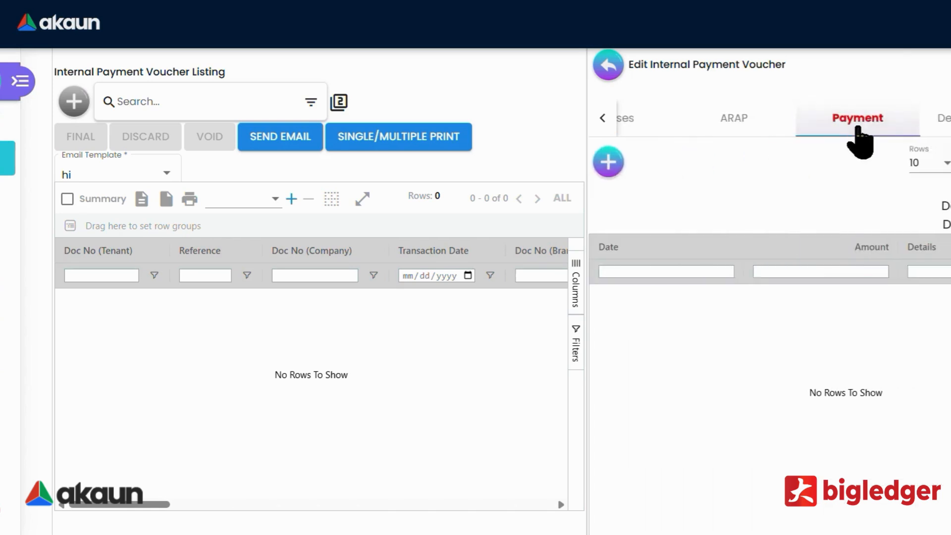
Add a Bank Transfer settlement via Maybank for 5000 with transaction number 123.
{"action": "left_click", "coordinate": [610, 165]}
{"action": "left_click", "coordinate": [681, 133]}
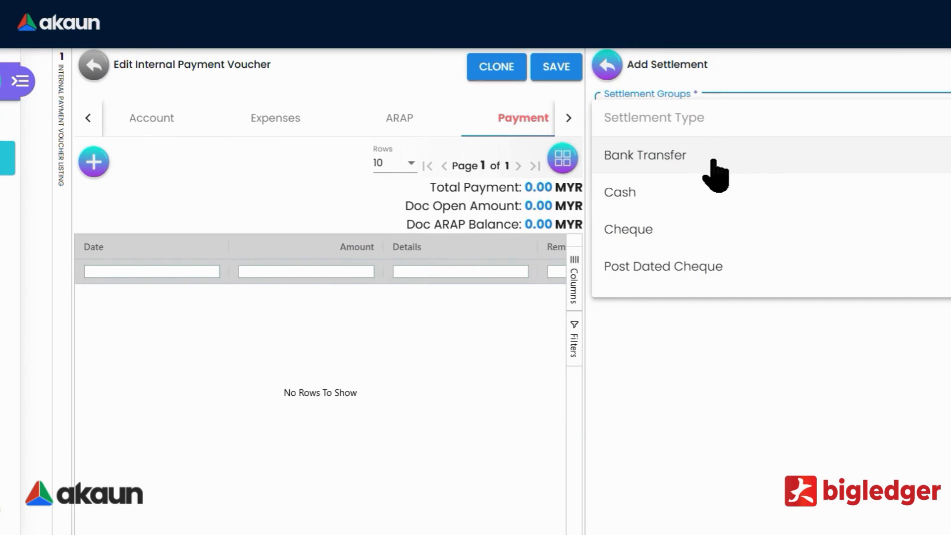
{"action": "left_click", "coordinate": [712, 162]}
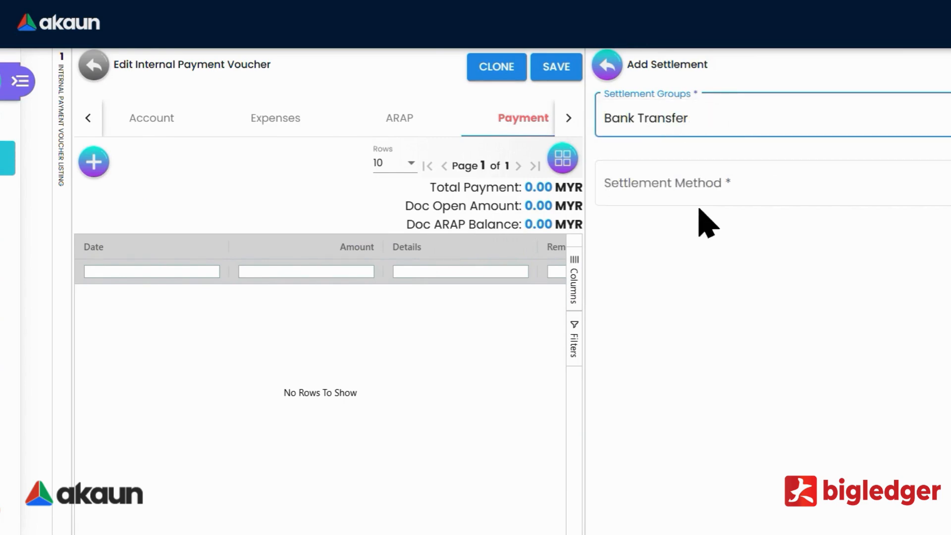
{"action": "left_click", "coordinate": [702, 198]}
{"action": "left_click", "coordinate": [694, 222]}
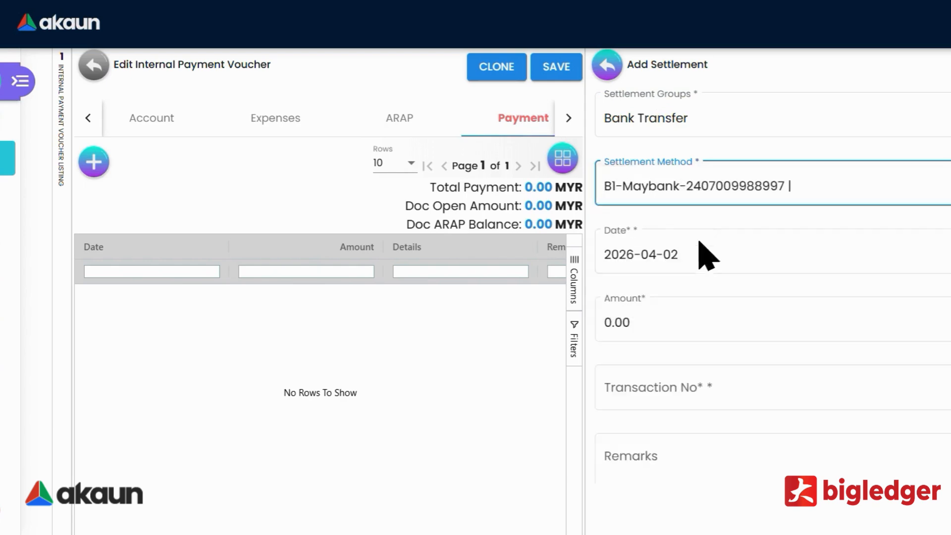
{"action": "left_click", "coordinate": [660, 323]}
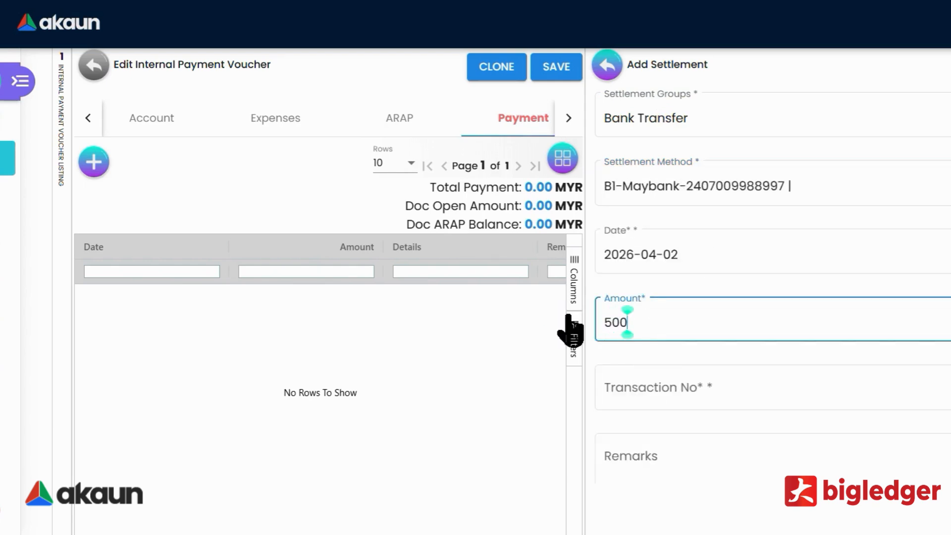
{"action": "type", "text": "5000"}
{"action": "left_click", "coordinate": [680, 393]}
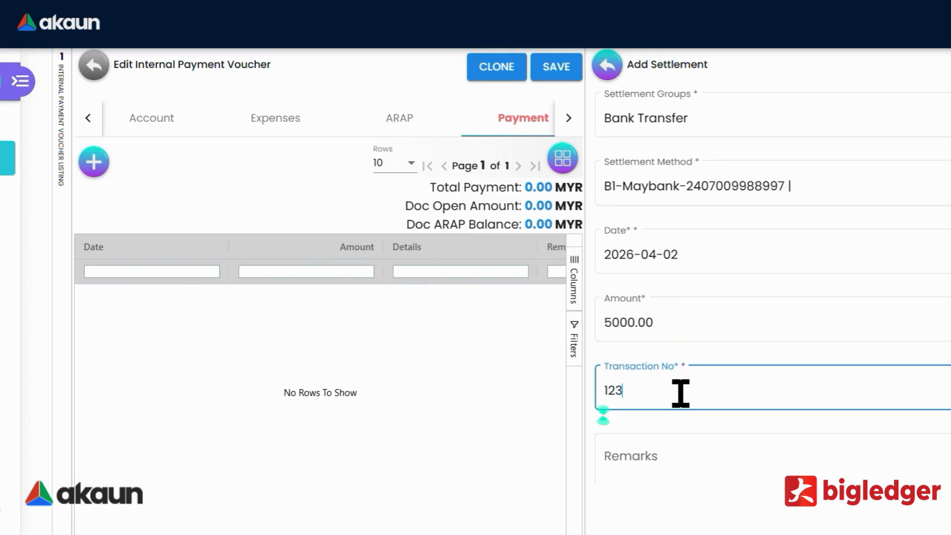
{"action": "left_click", "coordinate": [950, 67]}
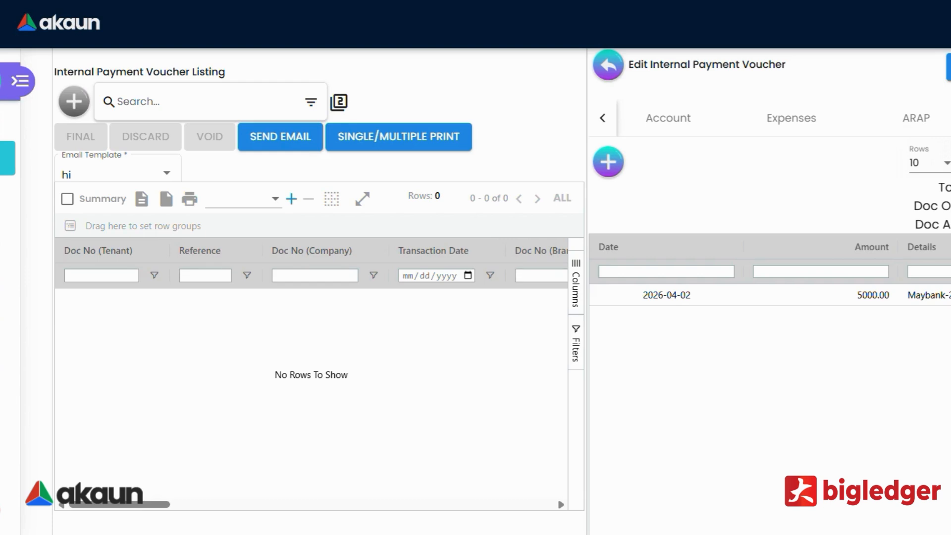
Check the Contra tab for documents to contra with, find none, and return.
{"action": "left_click", "coordinate": [949, 118]}
{"action": "left_click", "coordinate": [949, 118]}
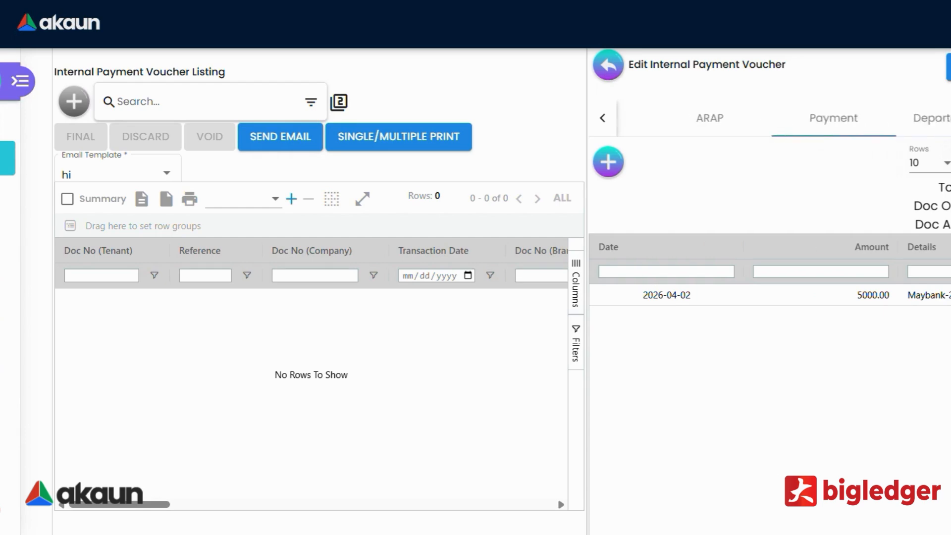
{"action": "left_click", "coordinate": [949, 117]}
{"action": "left_click", "coordinate": [818, 130]}
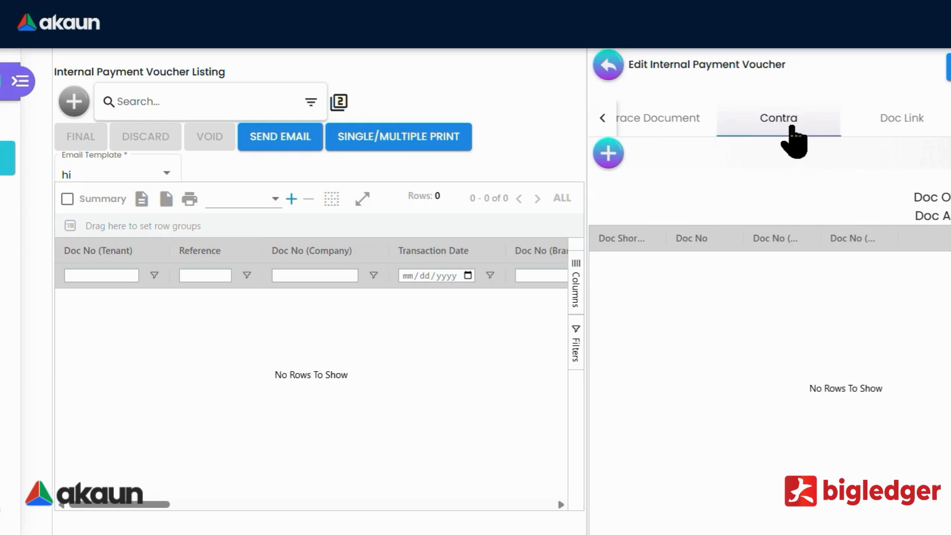
{"action": "left_click", "coordinate": [608, 154]}
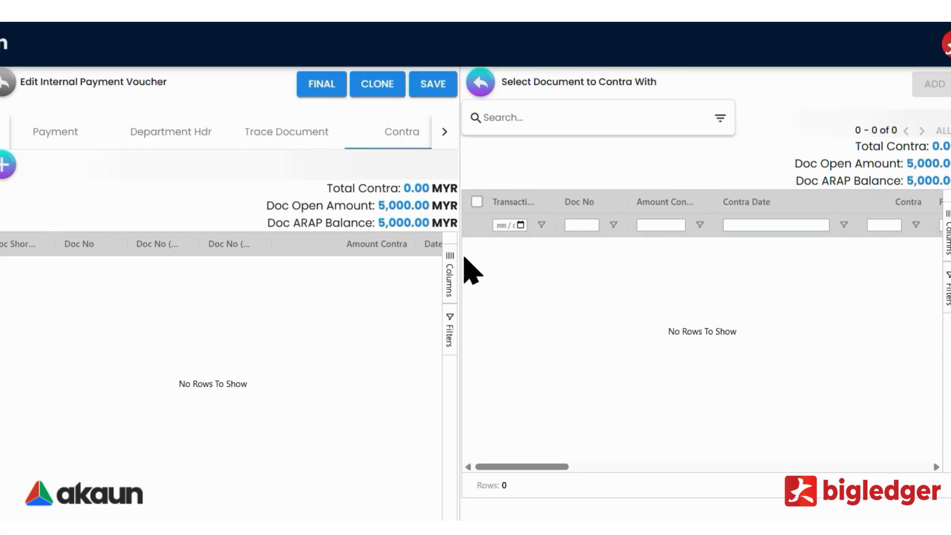
{"action": "left_click", "coordinate": [478, 88]}
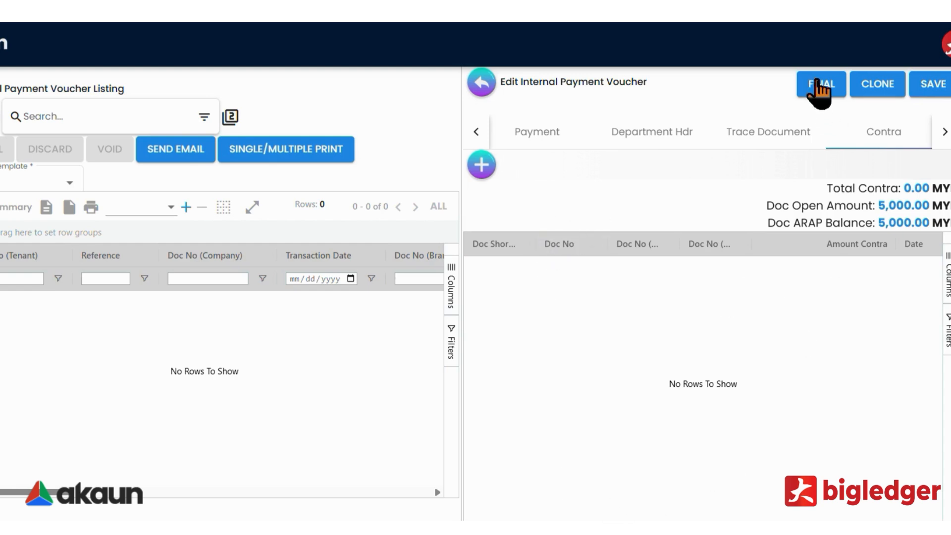
Finalize the voucher, then run the listing search to show all 199 vouchers.
{"action": "left_click", "coordinate": [819, 89]}
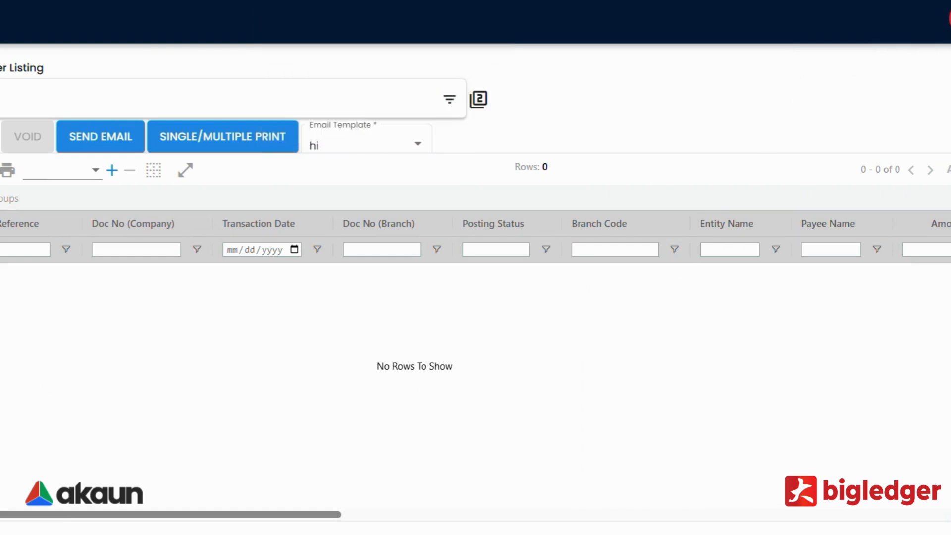
{"action": "left_click", "coordinate": [449, 100]}
{"action": "scroll", "coordinate": [149, 277], "scroll_direction": "down", "scroll_amount": 3}
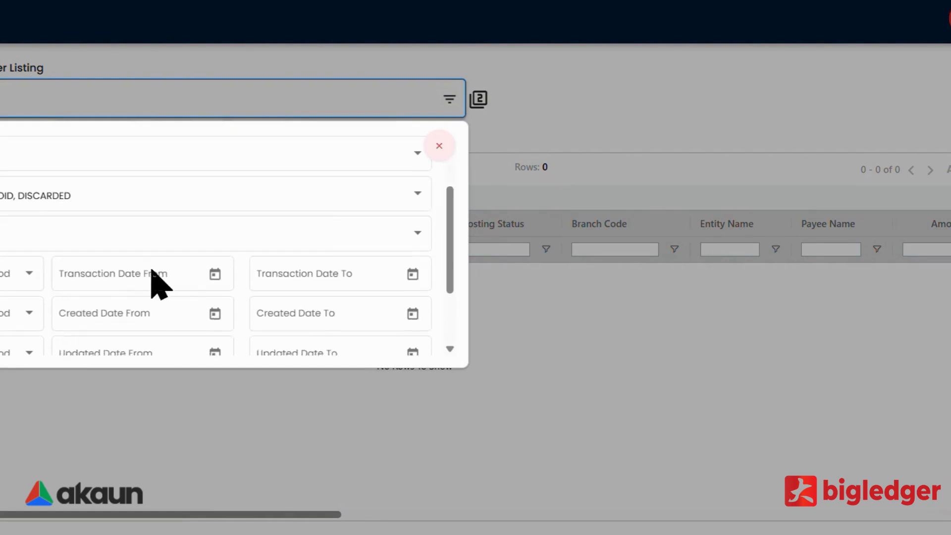
{"action": "scroll", "coordinate": [314, 333], "scroll_direction": "down", "scroll_amount": 1}
{"action": "left_click", "coordinate": [384, 344]}
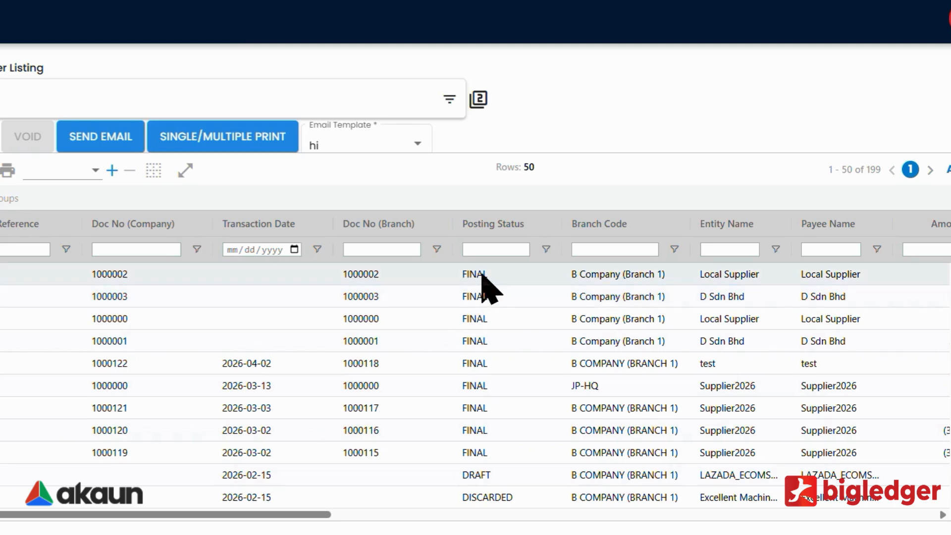
Open voucher 1000002 and go to its Contra allocations.
{"action": "left_click", "coordinate": [386, 280]}
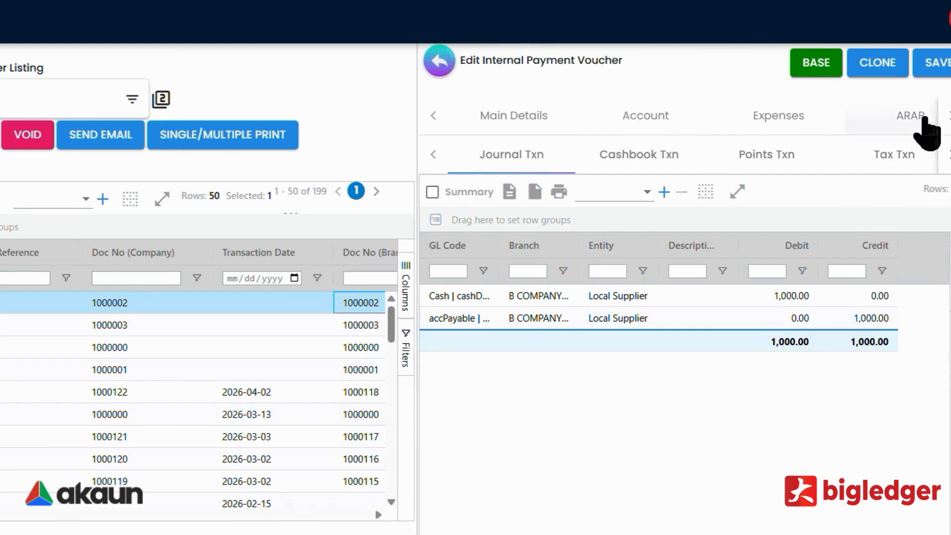
{"action": "left_click", "coordinate": [946, 118]}
{"action": "left_click", "coordinate": [947, 119]}
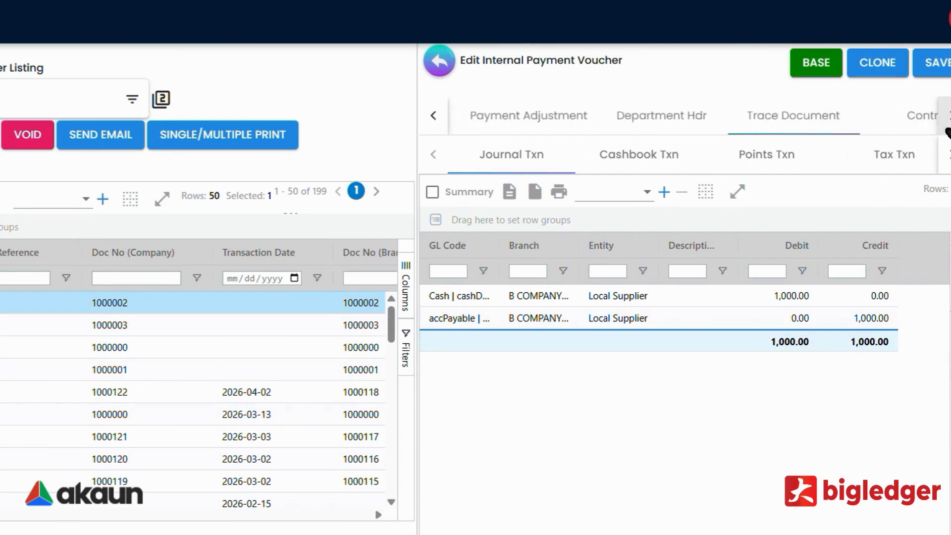
{"action": "left_click", "coordinate": [946, 122]}
{"action": "left_click", "coordinate": [782, 128]}
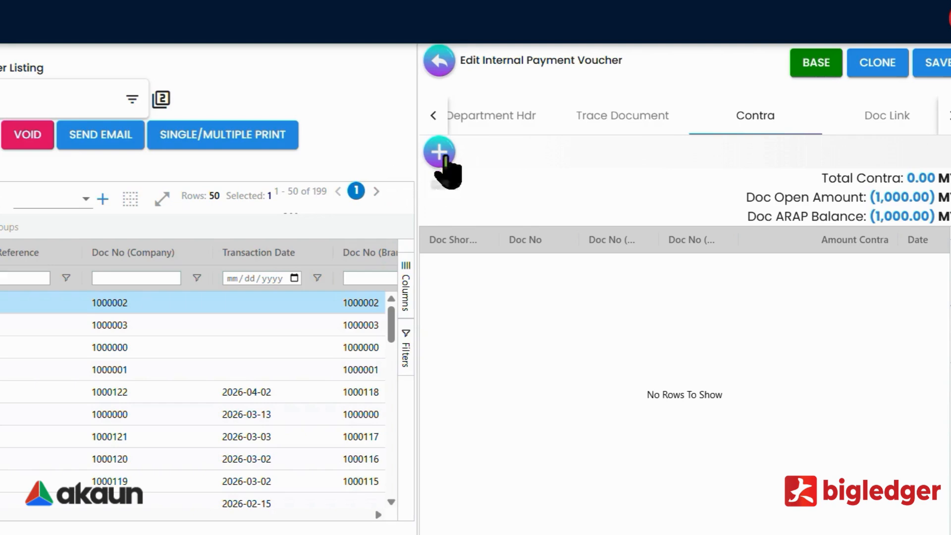
Contra 1,000.00 against purchase invoices 1000013 and 1000015, then close the voucher.
{"action": "left_click", "coordinate": [441, 155]}
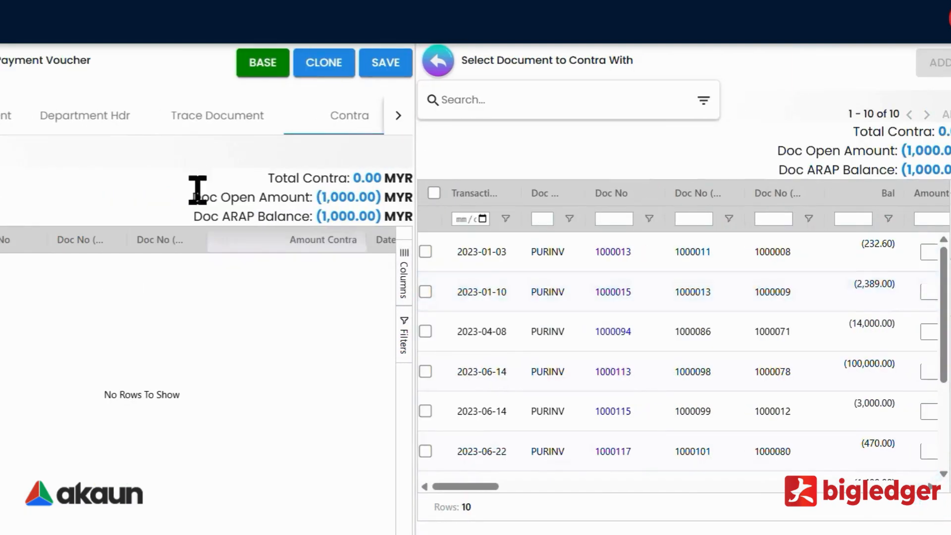
{"action": "left_click", "coordinate": [425, 252]}
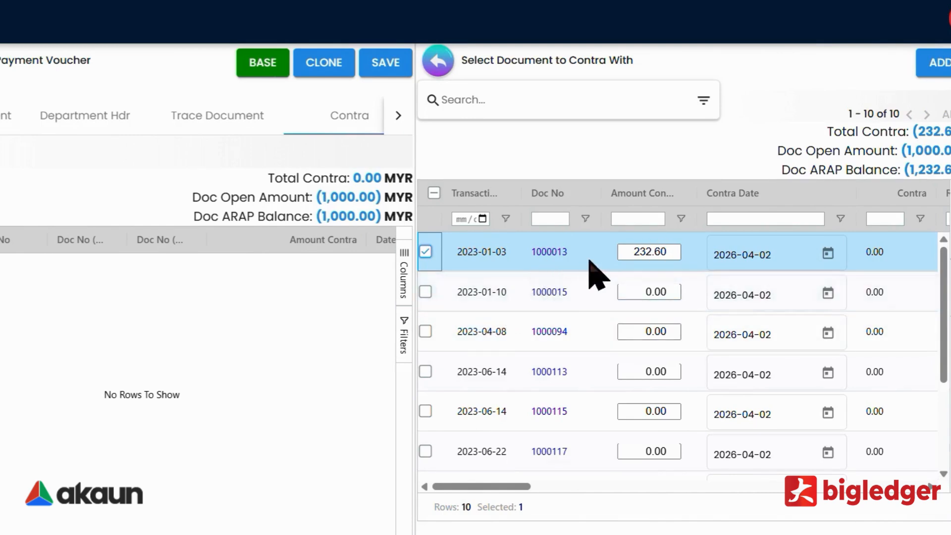
{"action": "left_click", "coordinate": [425, 252]}
{"action": "left_click", "coordinate": [434, 194]}
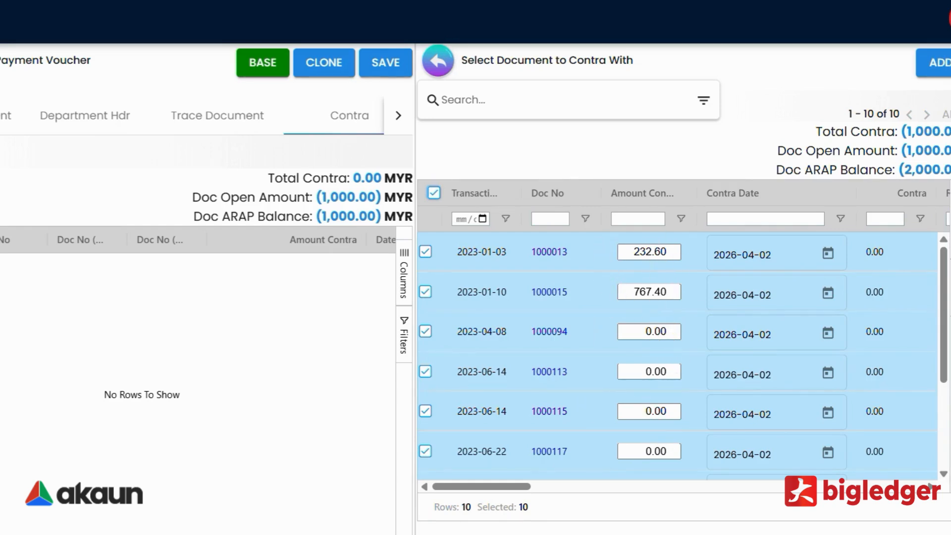
{"action": "left_click", "coordinate": [933, 62]}
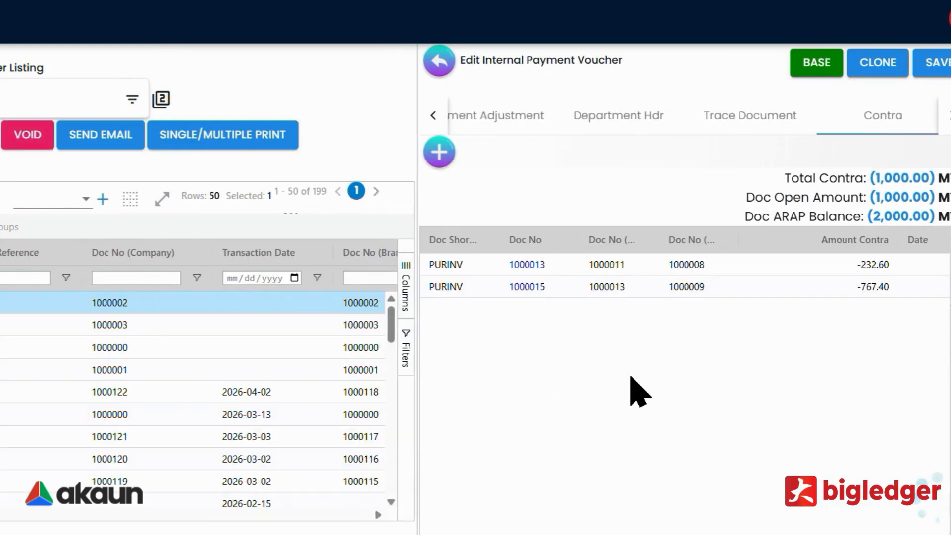
{"action": "scroll", "coordinate": [639, 391], "scroll_direction": "down", "scroll_amount": 1}
{"action": "scroll", "coordinate": [639, 391], "scroll_direction": "up", "scroll_amount": 1}
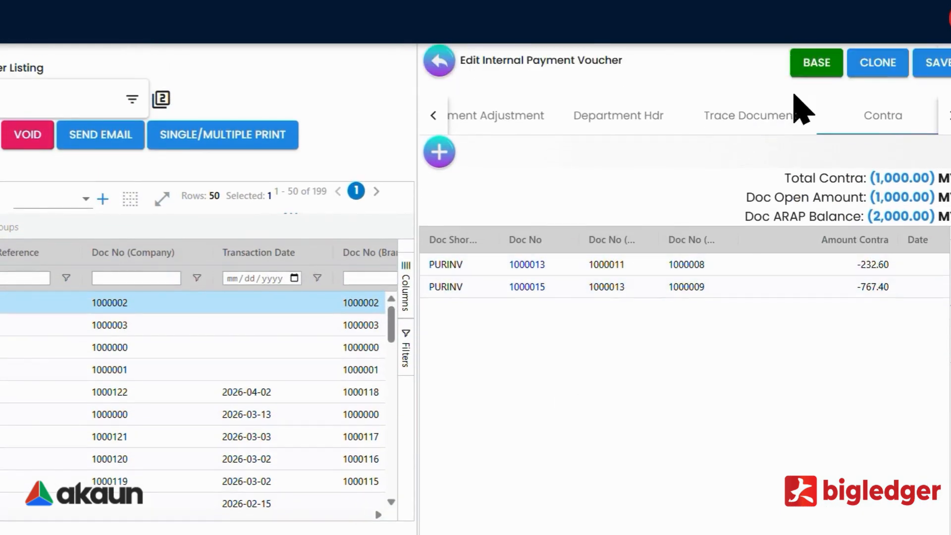
{"action": "left_click", "coordinate": [439, 62]}
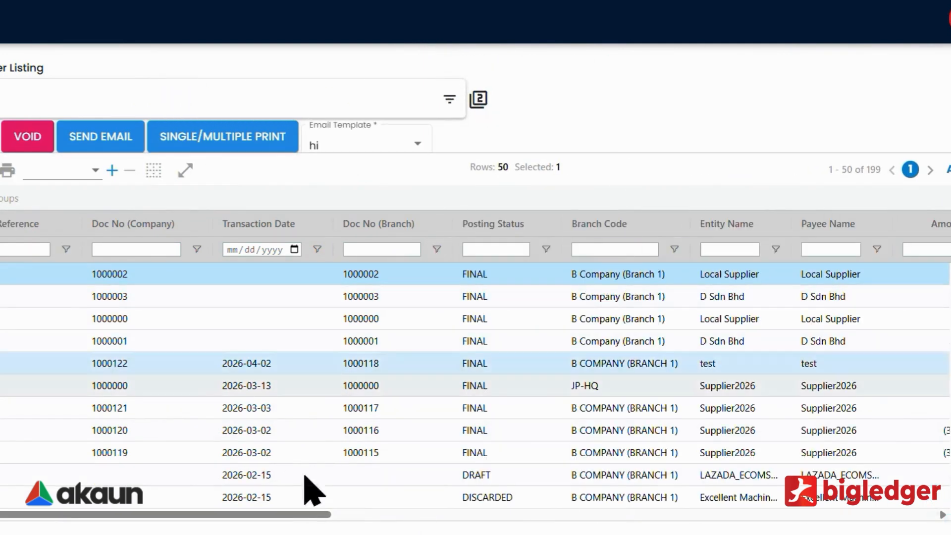
Scroll the listing across to the ARAP settlement and balance columns and back, then view voucher main details.
{"action": "left_click_drag", "start_coordinate": [217, 518], "coordinate": [585, 493]}
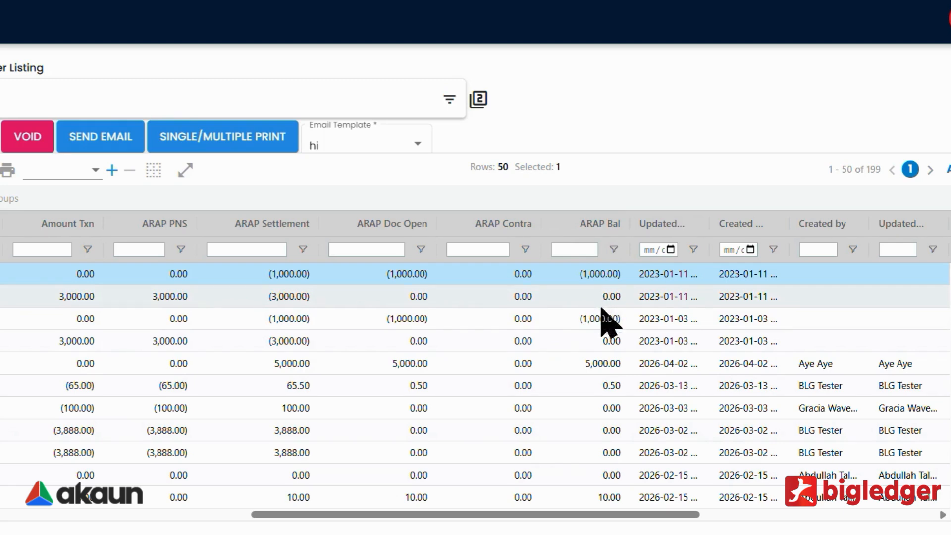
{"action": "left_click_drag", "start_coordinate": [361, 512], "coordinate": [99, 514]}
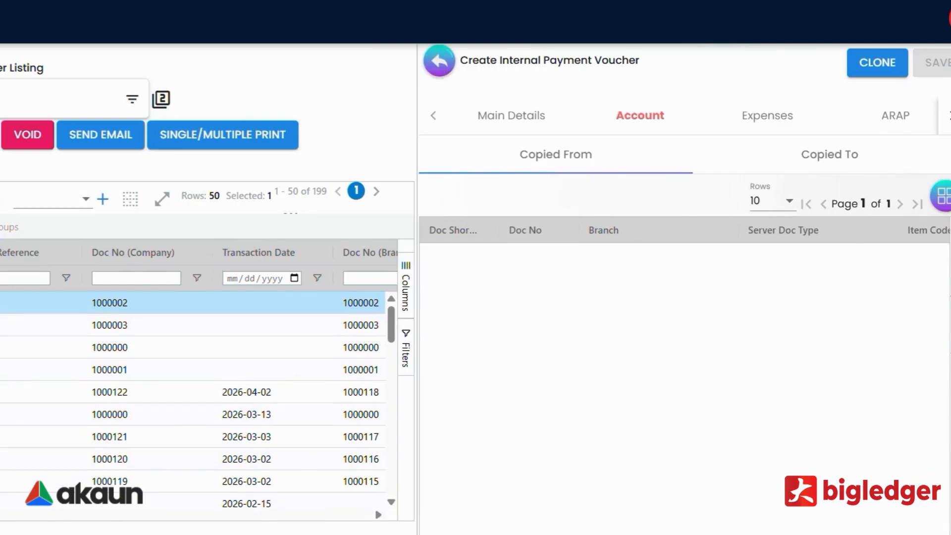
{"action": "left_click", "coordinate": [486, 120]}
On the Account tab, pick ABC1000065, the corporate supplier test, as Entity Id.
{"action": "scroll", "coordinate": [599, 346], "scroll_direction": "down", "scroll_amount": 3}
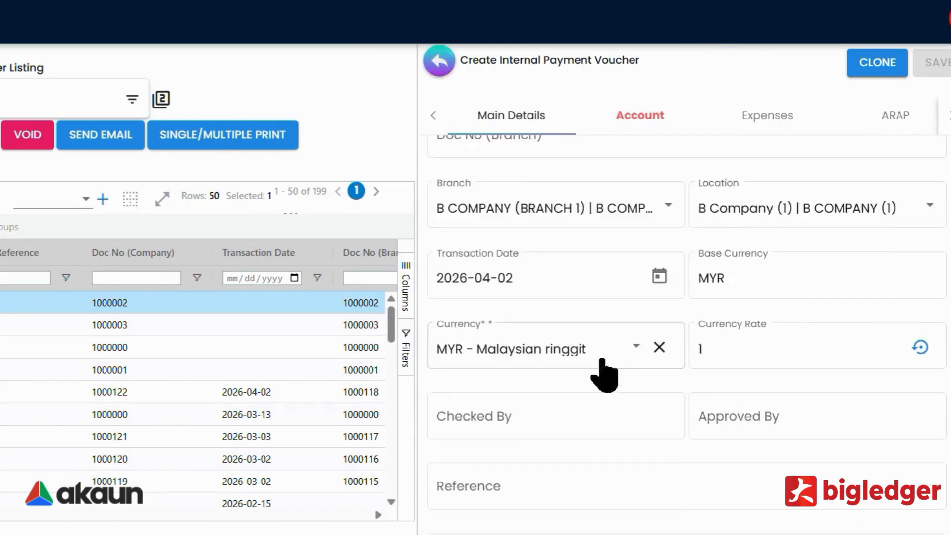
{"action": "scroll", "coordinate": [606, 379], "scroll_direction": "down", "scroll_amount": 2}
{"action": "scroll", "coordinate": [609, 385], "scroll_direction": "up", "scroll_amount": 5}
{"action": "left_click", "coordinate": [637, 121]}
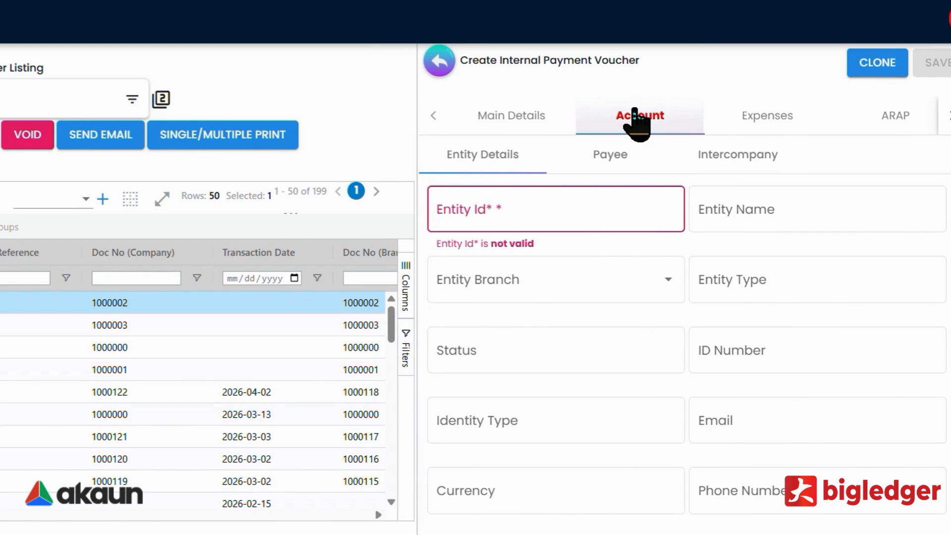
{"action": "left_click", "coordinate": [582, 217]}
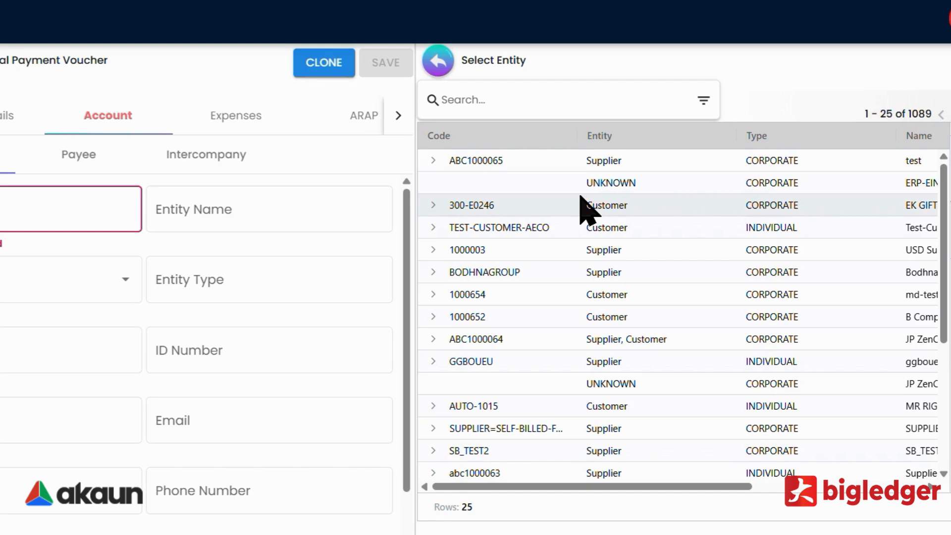
{"action": "left_click", "coordinate": [594, 161]}
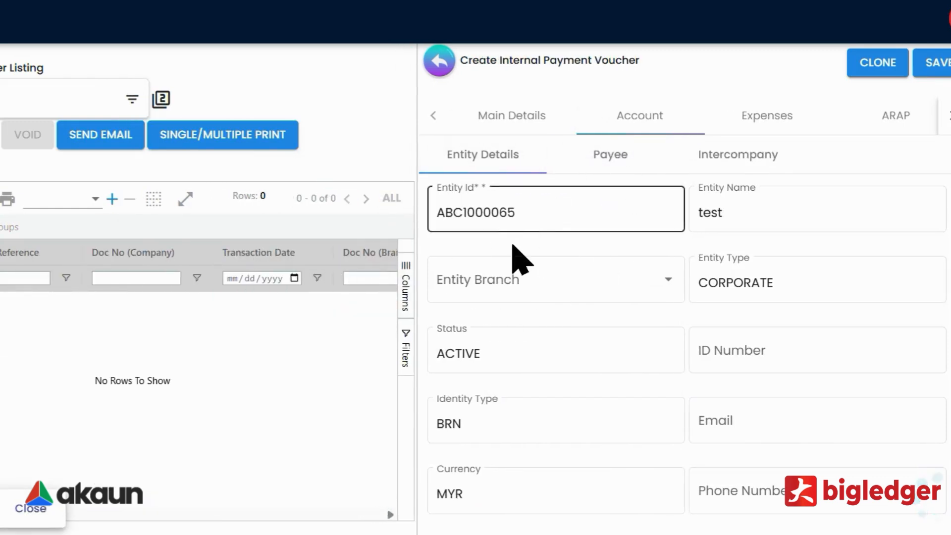
Review the Payee details for supplier test, then bring up the Expenses tab's Select Item list.
{"action": "left_click", "coordinate": [586, 168]}
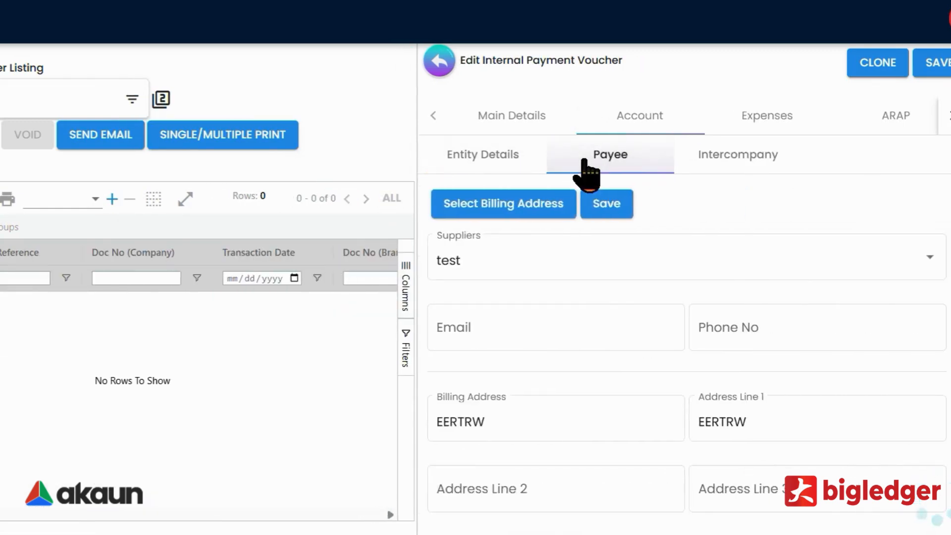
{"action": "left_click_drag", "start_coordinate": [492, 273], "coordinate": [426, 267]}
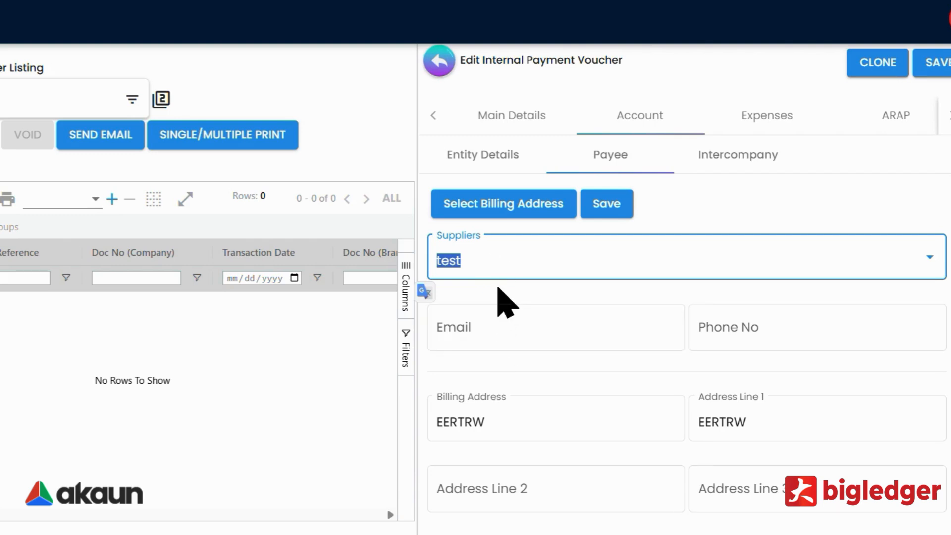
{"action": "scroll", "coordinate": [537, 270], "scroll_direction": "down", "scroll_amount": 2}
{"action": "scroll", "coordinate": [555, 238], "scroll_direction": "up", "scroll_amount": 2}
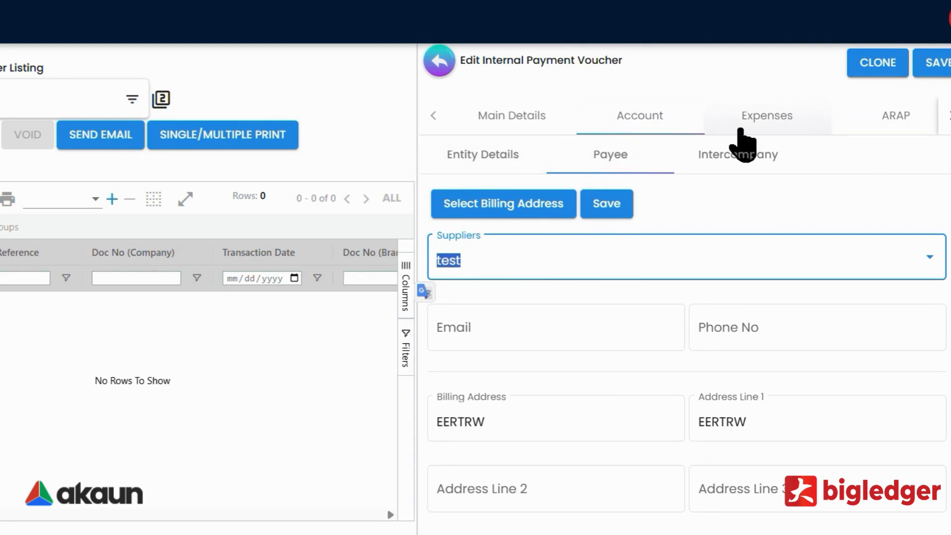
{"action": "left_click", "coordinate": [737, 111]}
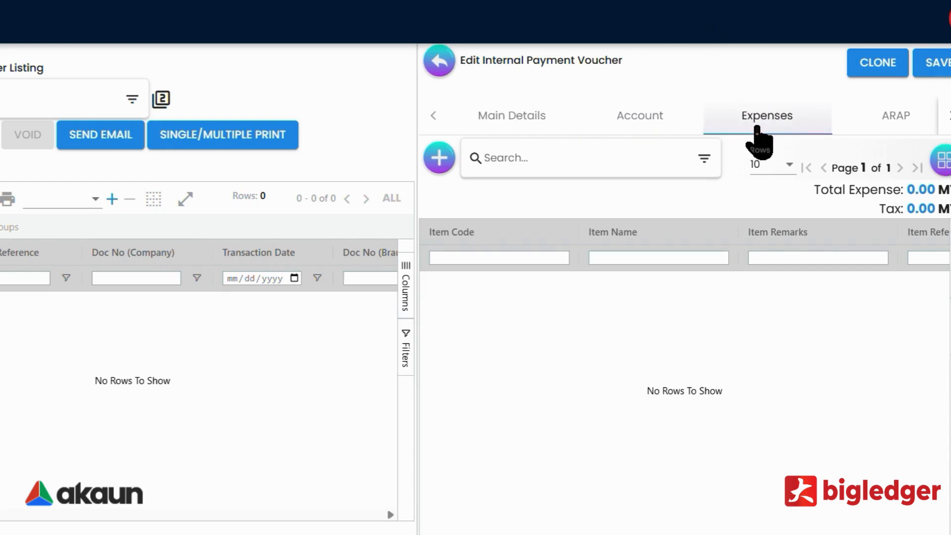
{"action": "left_click", "coordinate": [439, 163]}
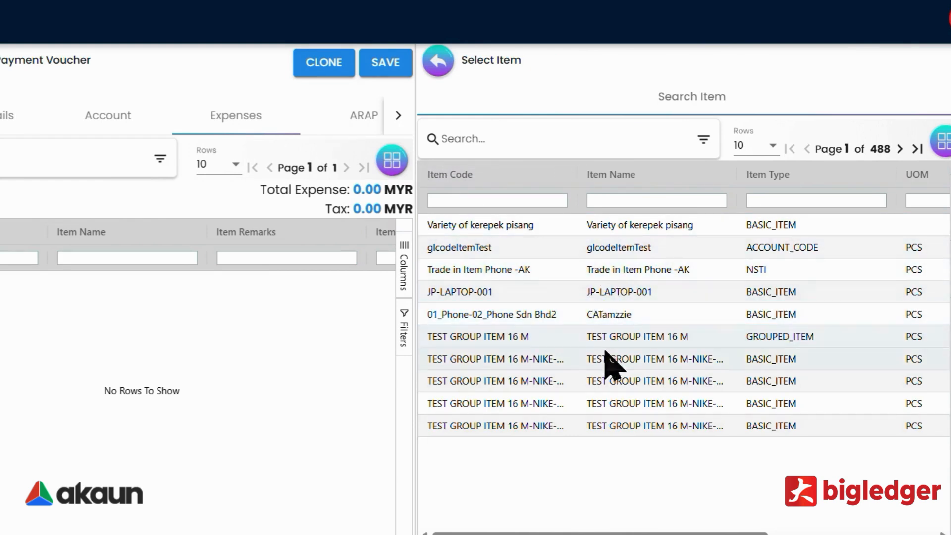
Search items for 'rental' and add SS-PGL001 Rental priced at 5000 as an expense line.
{"action": "left_click", "coordinate": [703, 140]}
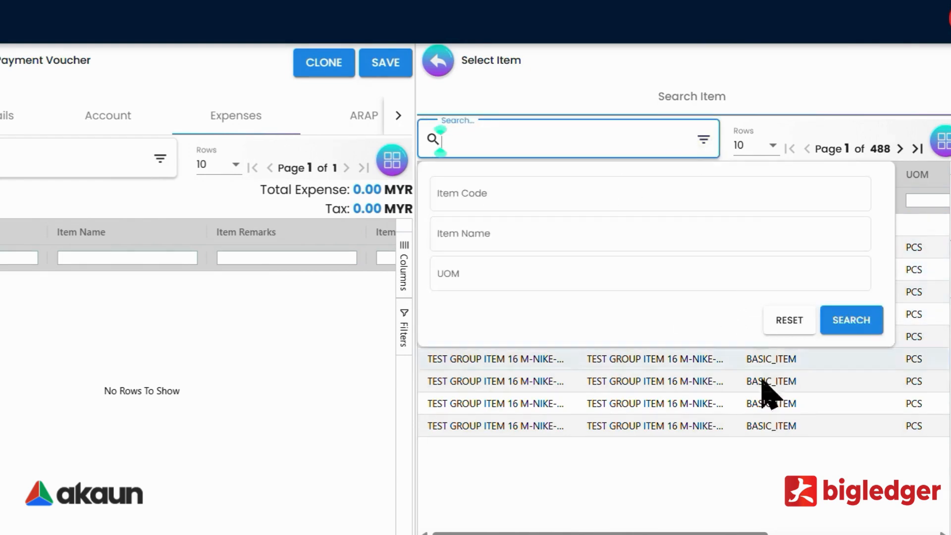
{"action": "left_click", "coordinate": [778, 418]}
{"action": "left_click", "coordinate": [539, 145]}
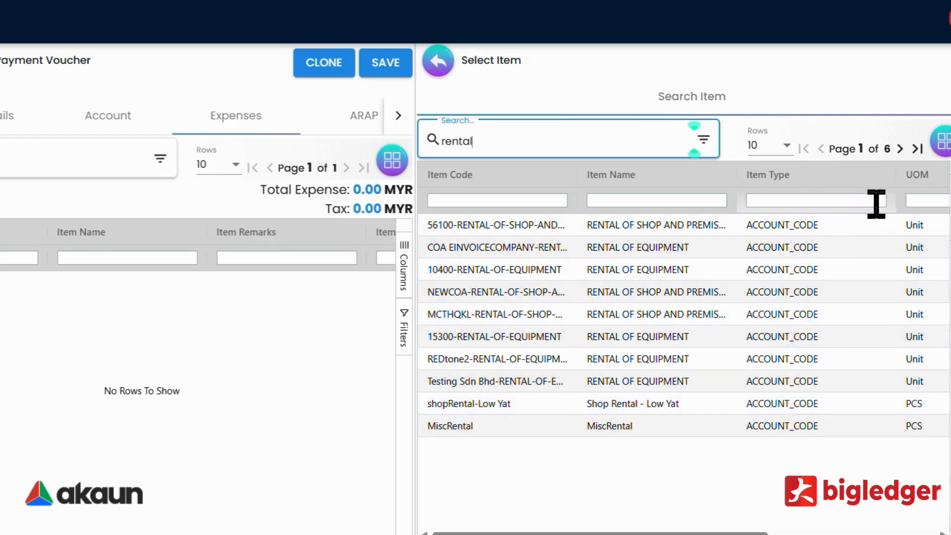
{"action": "left_click", "coordinate": [899, 149]}
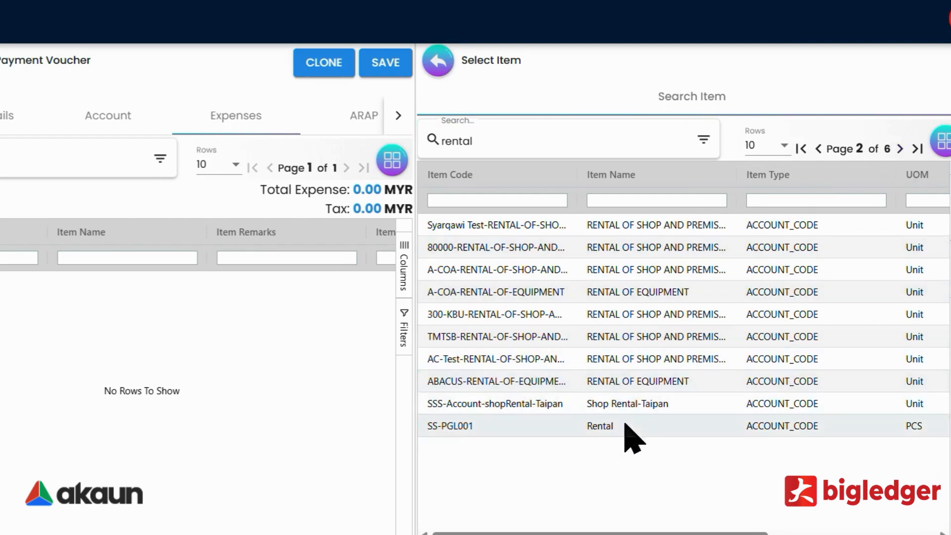
{"action": "left_click", "coordinate": [625, 426]}
{"action": "scroll", "coordinate": [509, 438], "scroll_direction": "down", "scroll_amount": 6}
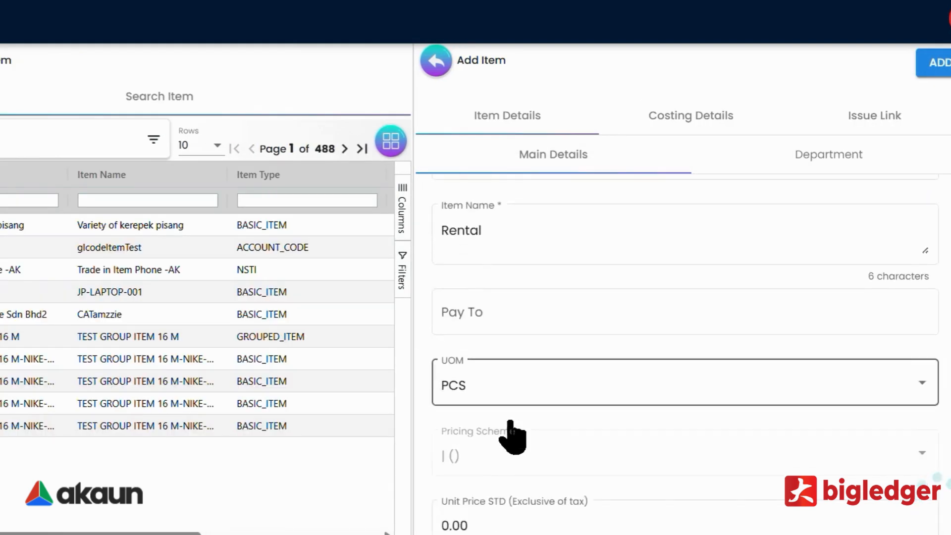
{"action": "scroll", "coordinate": [509, 436], "scroll_direction": "down", "scroll_amount": 2}
{"action": "left_click", "coordinate": [488, 259]}
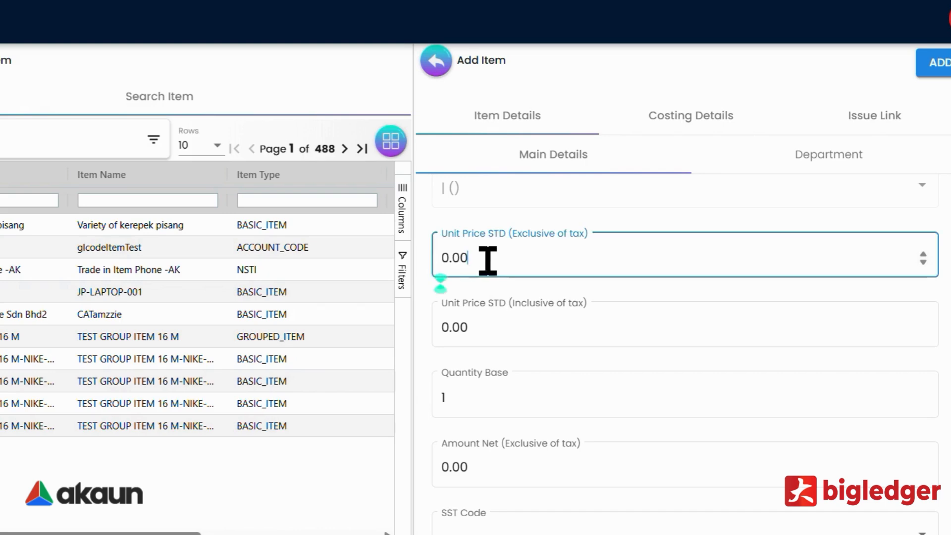
{"action": "left_click_drag", "start_coordinate": [488, 259], "coordinate": [423, 268]}
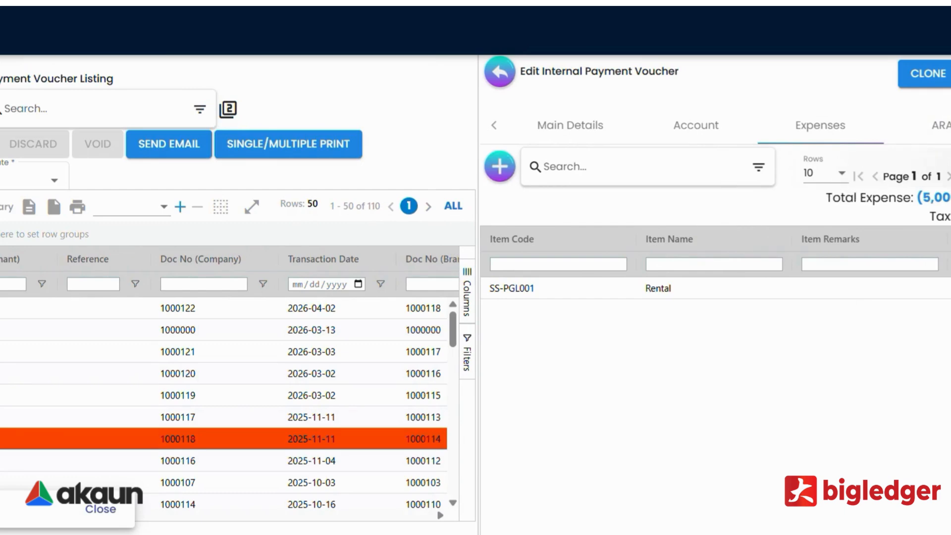
Add a 5000.00 payment record with settlement group Cash and settlement method B1-Cash-2407.
{"action": "left_click", "coordinate": [901, 143]}
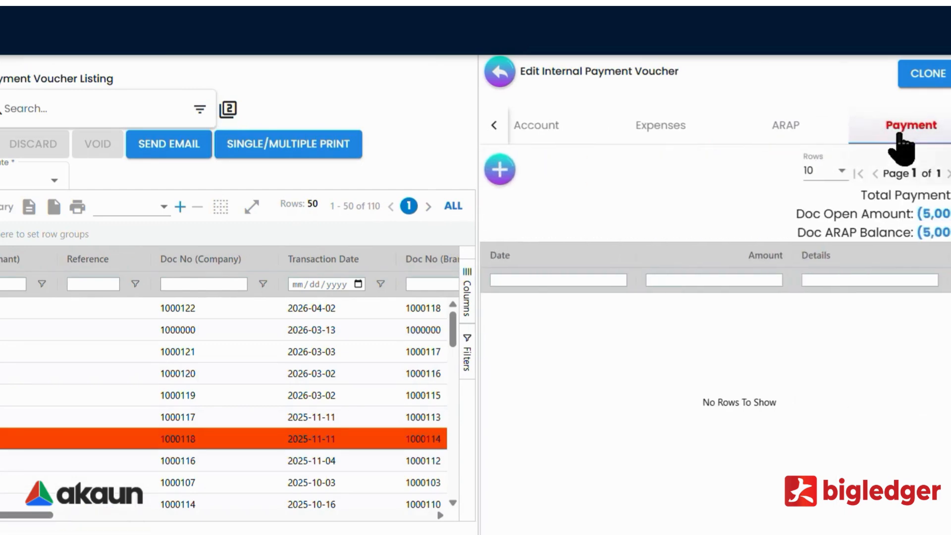
{"action": "left_click", "coordinate": [497, 174]}
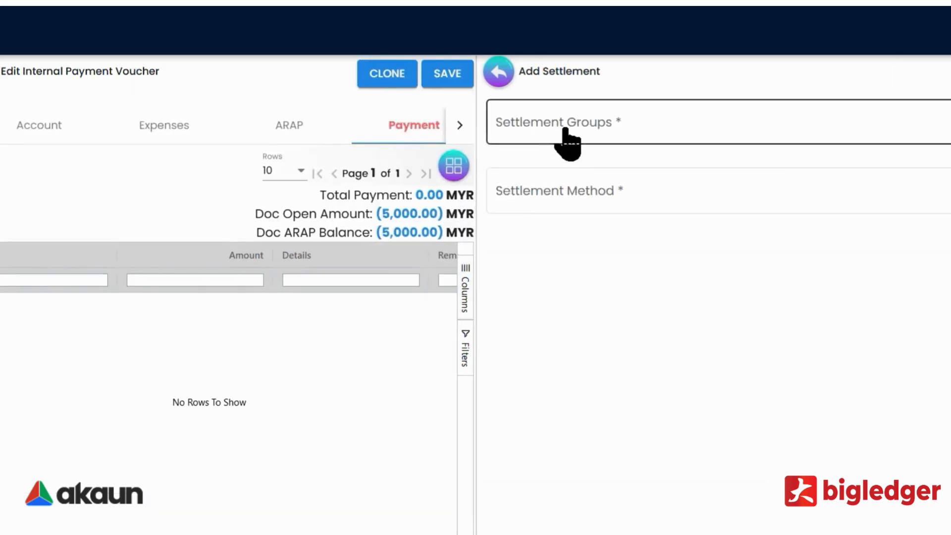
{"action": "left_click", "coordinate": [566, 144]}
{"action": "left_click", "coordinate": [563, 163]}
{"action": "left_click", "coordinate": [562, 135]}
{"action": "left_click", "coordinate": [557, 172]}
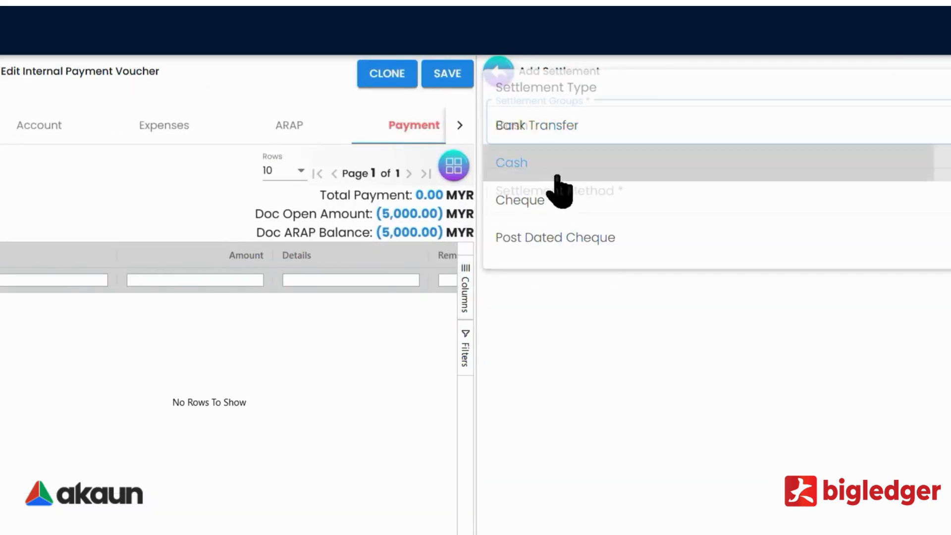
{"action": "left_click", "coordinate": [561, 191]}
{"action": "left_click", "coordinate": [569, 309]}
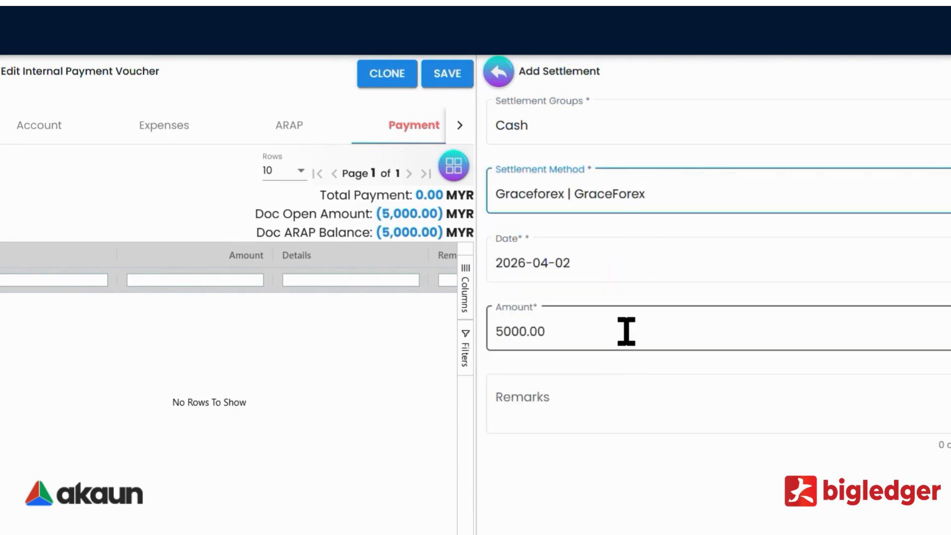
{"action": "left_click", "coordinate": [578, 201]}
{"action": "left_click", "coordinate": [566, 157]}
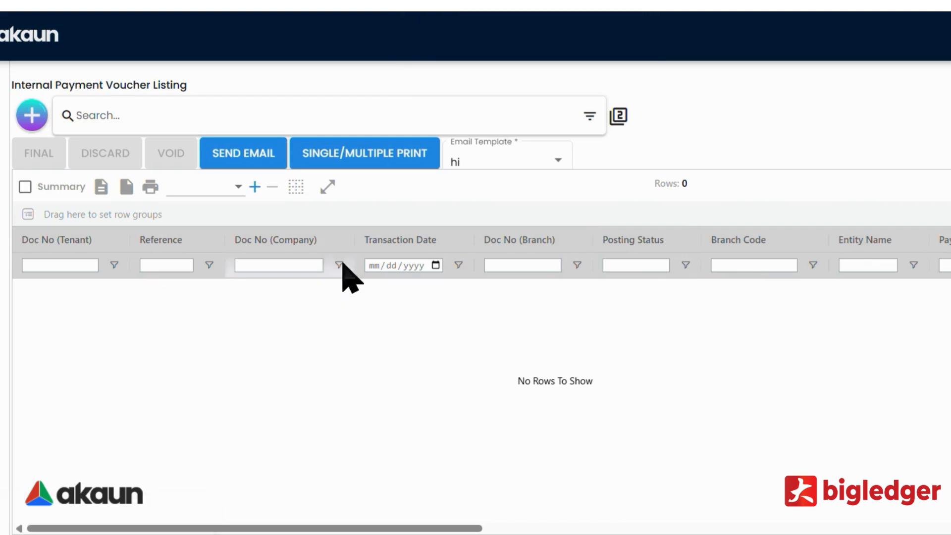
Filter the voucher listing by transaction date 2026-04-02 and run the search.
{"action": "left_click", "coordinate": [590, 122]}
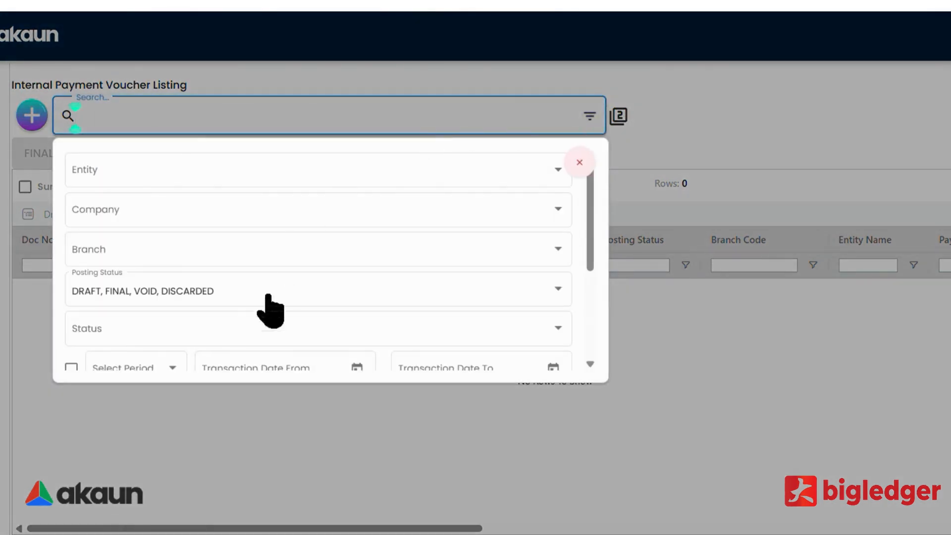
{"action": "scroll", "coordinate": [271, 310], "scroll_direction": "down", "scroll_amount": 4}
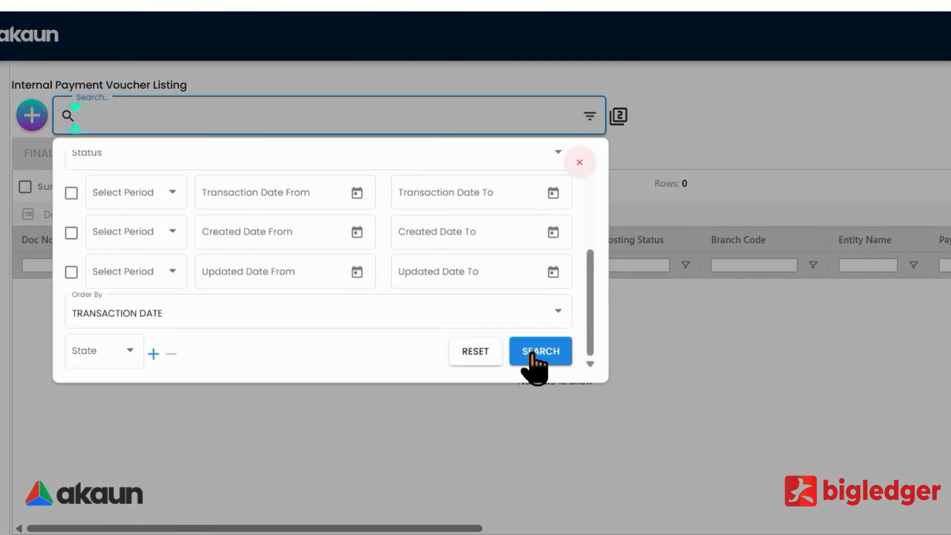
{"action": "left_click", "coordinate": [71, 193]}
{"action": "left_click", "coordinate": [354, 195]}
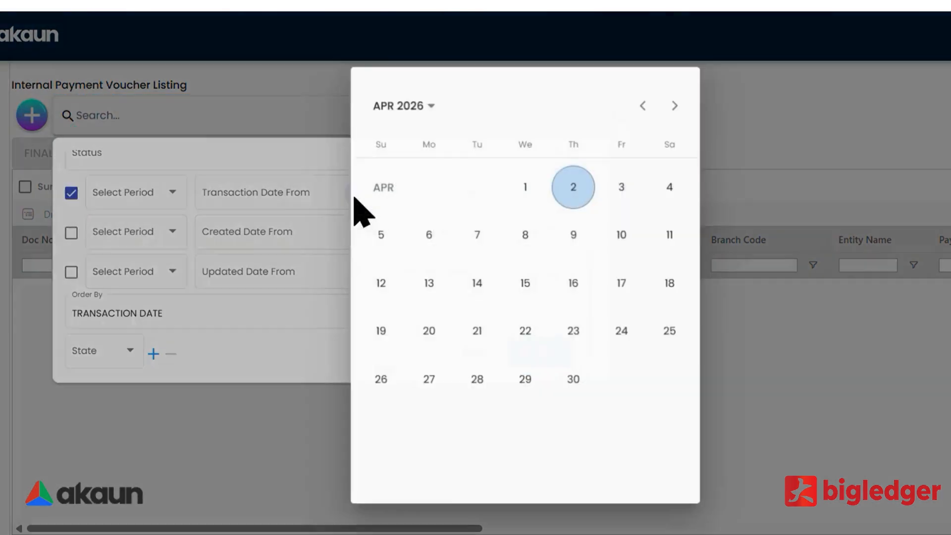
{"action": "left_click", "coordinate": [576, 189]}
{"action": "left_click", "coordinate": [556, 359]}
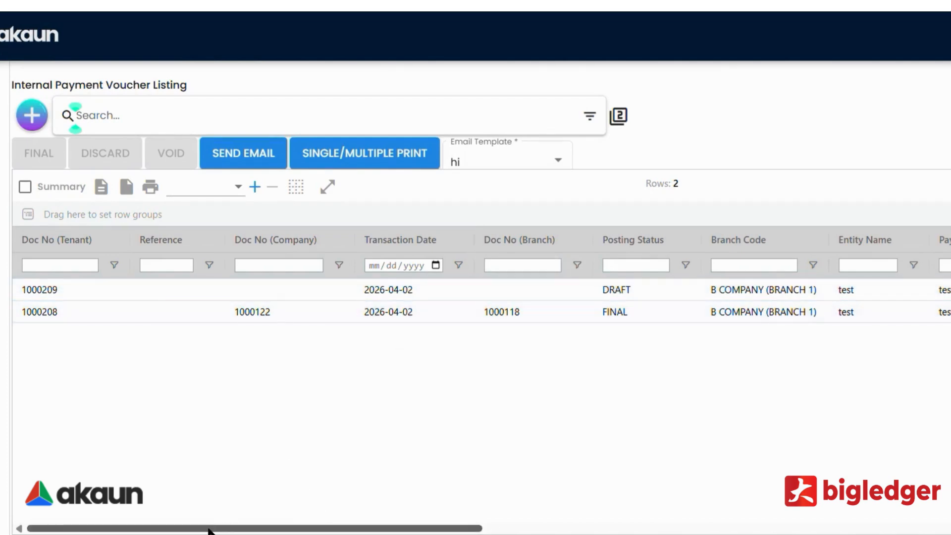
{"action": "left_click_drag", "start_coordinate": [208, 529], "coordinate": [812, 528]}
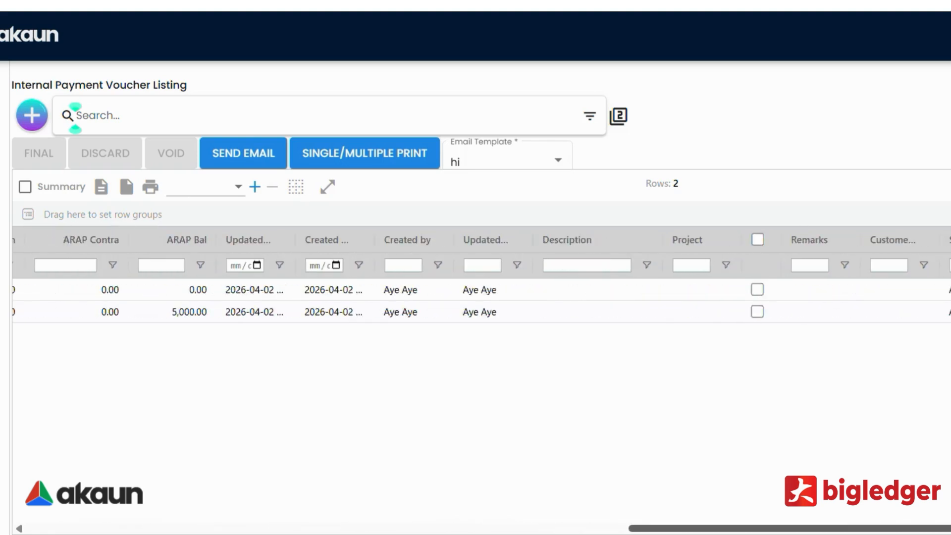
Finalize draft voucher 1000209 and rerun the search to refresh the listing.
{"action": "left_click", "coordinate": [757, 290]}
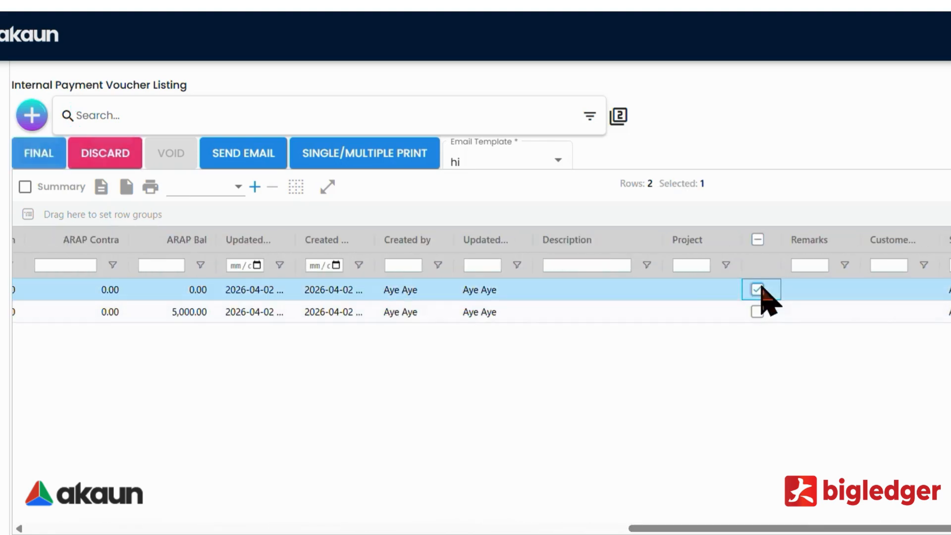
{"action": "left_click", "coordinate": [38, 165]}
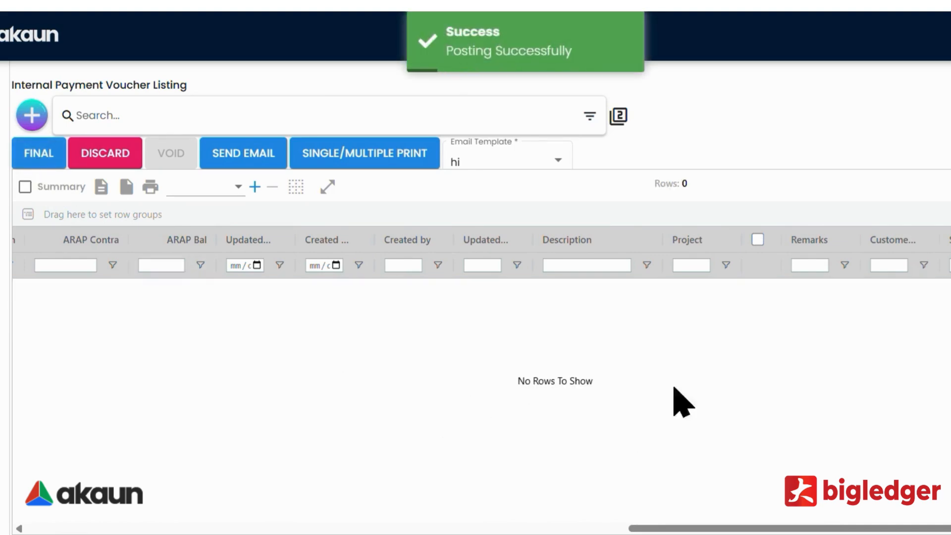
{"action": "left_click", "coordinate": [590, 116]}
{"action": "scroll", "coordinate": [533, 324], "scroll_direction": "down", "scroll_amount": 3}
{"action": "left_click", "coordinate": [540, 366]}
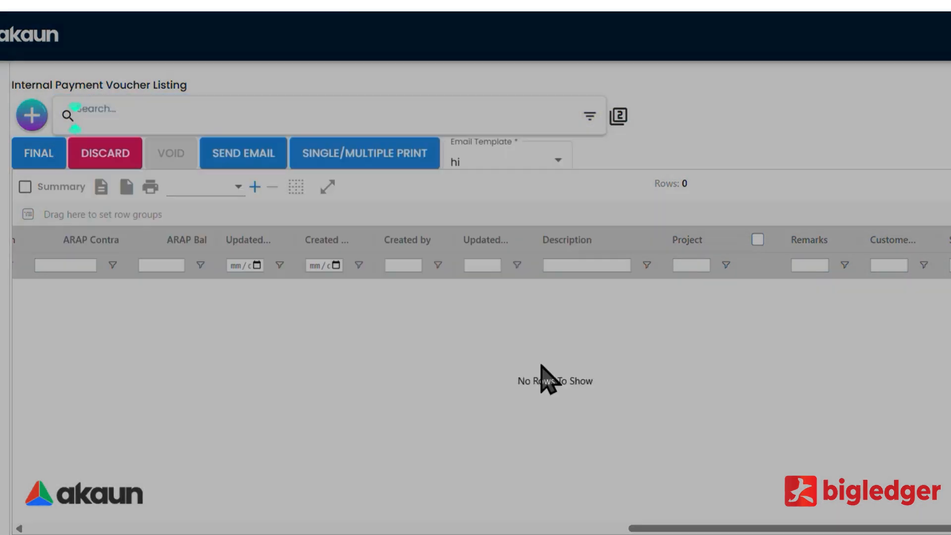
{"action": "scroll", "coordinate": [461, 495], "scroll_direction": "left", "scroll_amount": 10}
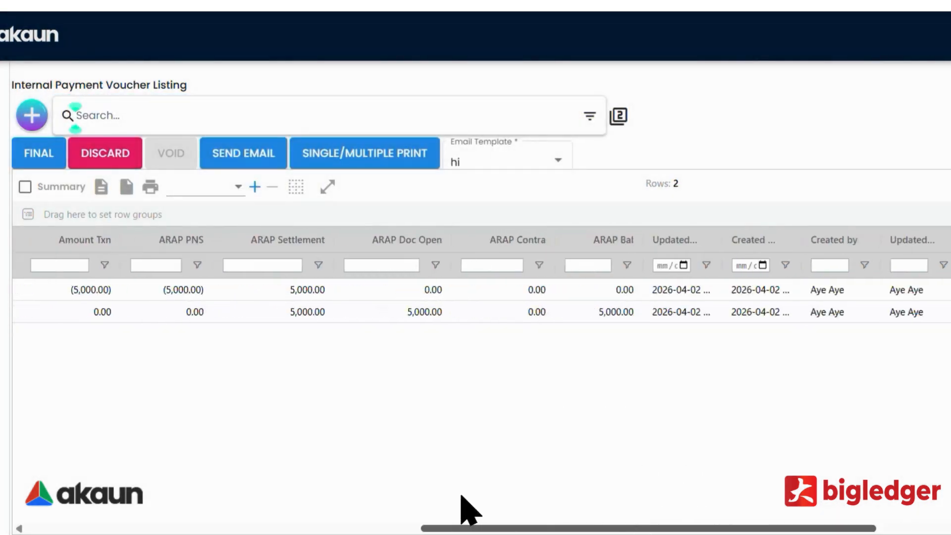
{"action": "left_click_drag", "start_coordinate": [375, 462], "coordinate": [397, 468]}
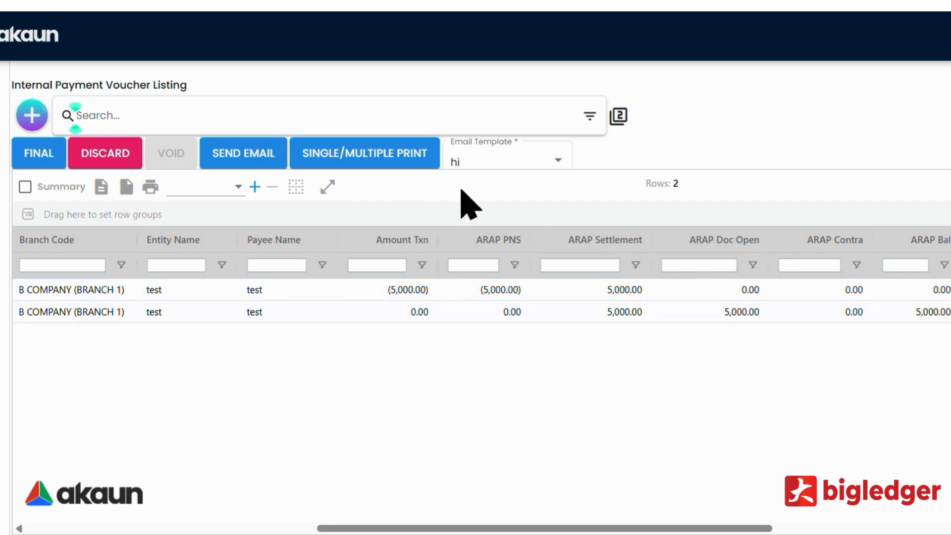
{"action": "left_click_drag", "start_coordinate": [357, 526], "coordinate": [25, 505]}
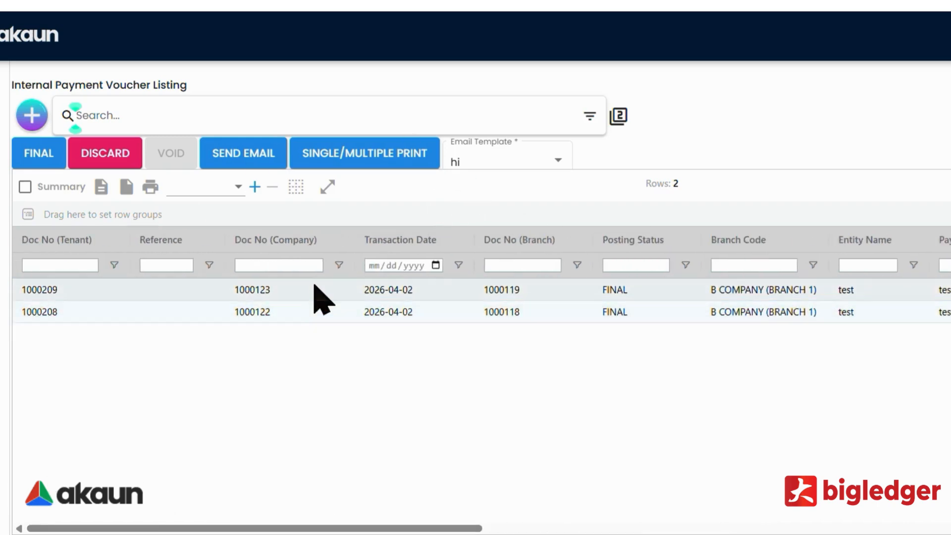
{"action": "left_click", "coordinate": [317, 293]}
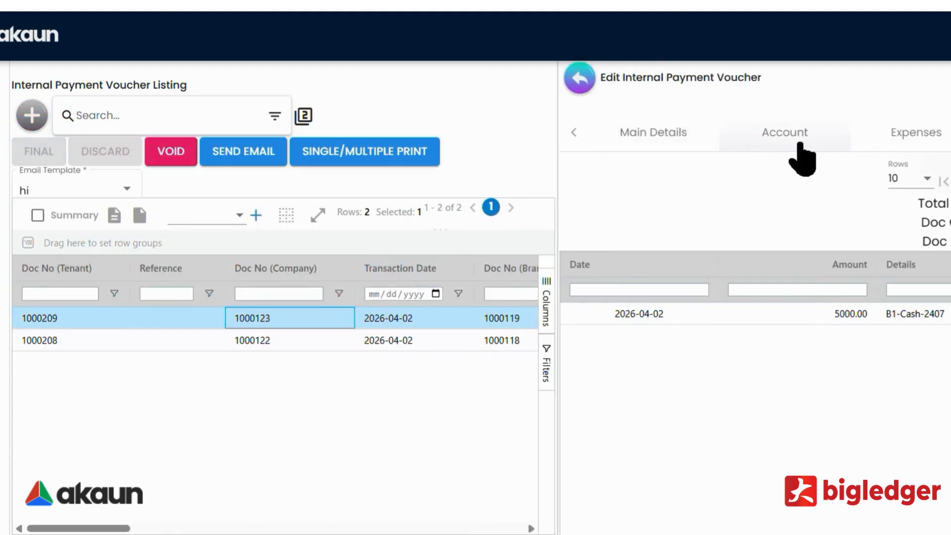
Check voucher 1000209's 0 ARAP balance, payments and adjustments, then open the 5000.00 adjustment.
{"action": "left_click", "coordinate": [950, 133]}
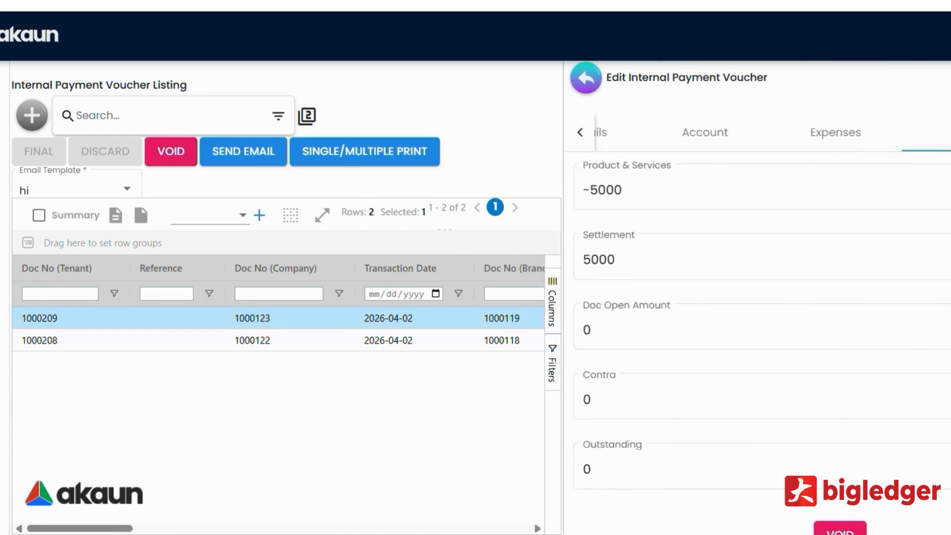
{"action": "left_click", "coordinate": [611, 488]}
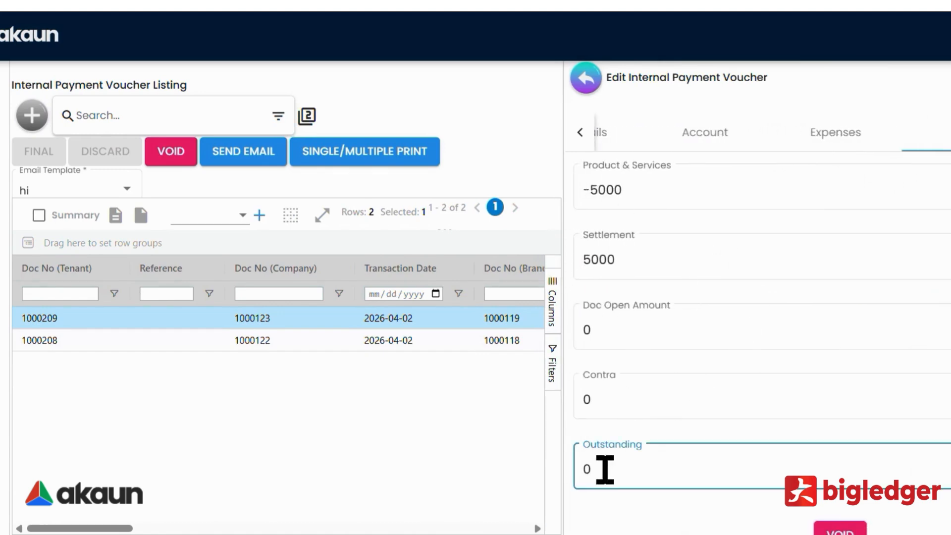
{"action": "left_click", "coordinate": [950, 132]}
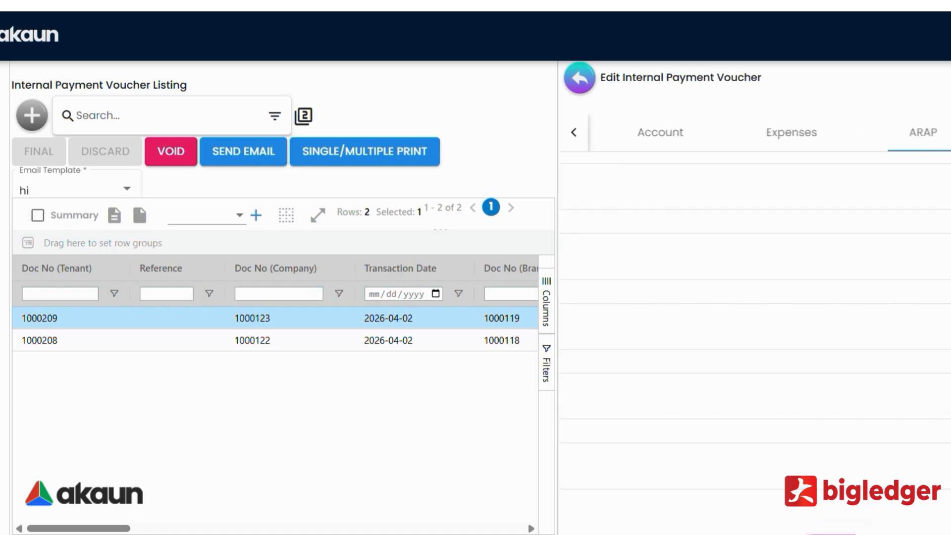
{"action": "left_click", "coordinate": [950, 133]}
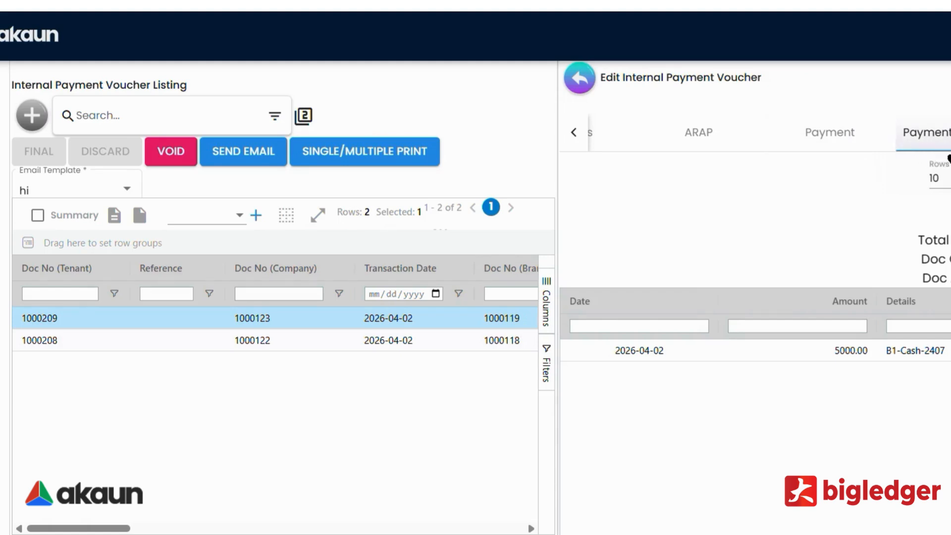
{"action": "left_click", "coordinate": [705, 355]}
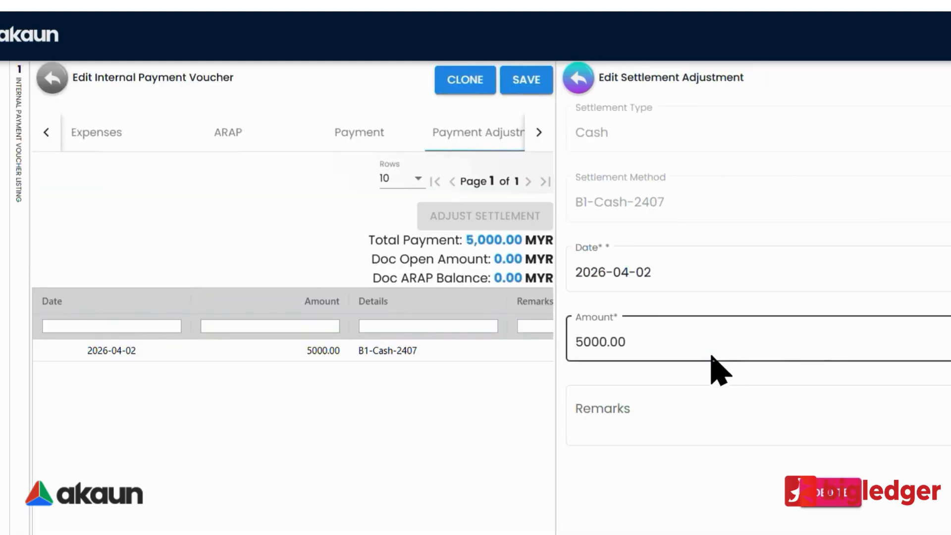
Delete the 2026-04-02 5000.00 B1-Cash-2407 settlement adjustment, confirming the deletion.
{"action": "scroll", "coordinate": [812, 476], "scroll_direction": "down", "scroll_amount": 1}
{"action": "left_click", "coordinate": [824, 443]}
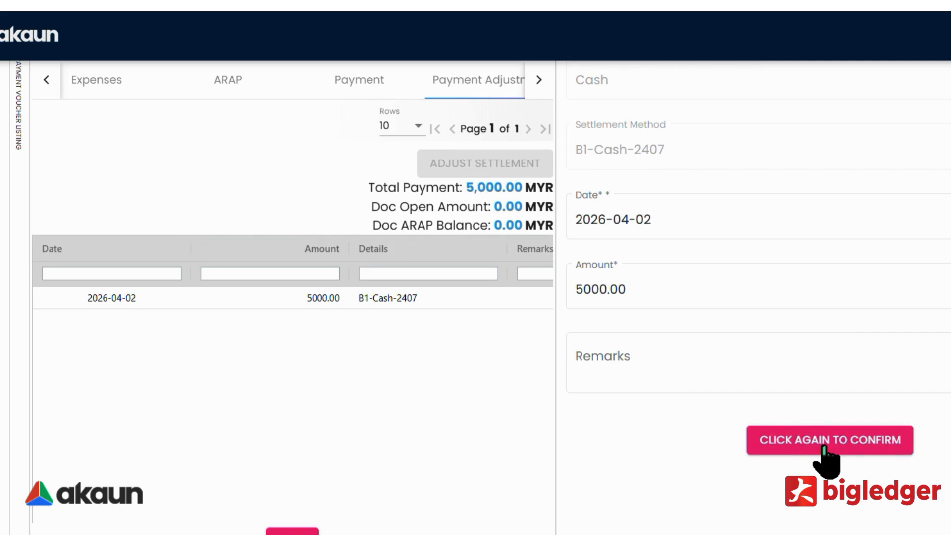
{"action": "left_click", "coordinate": [826, 441]}
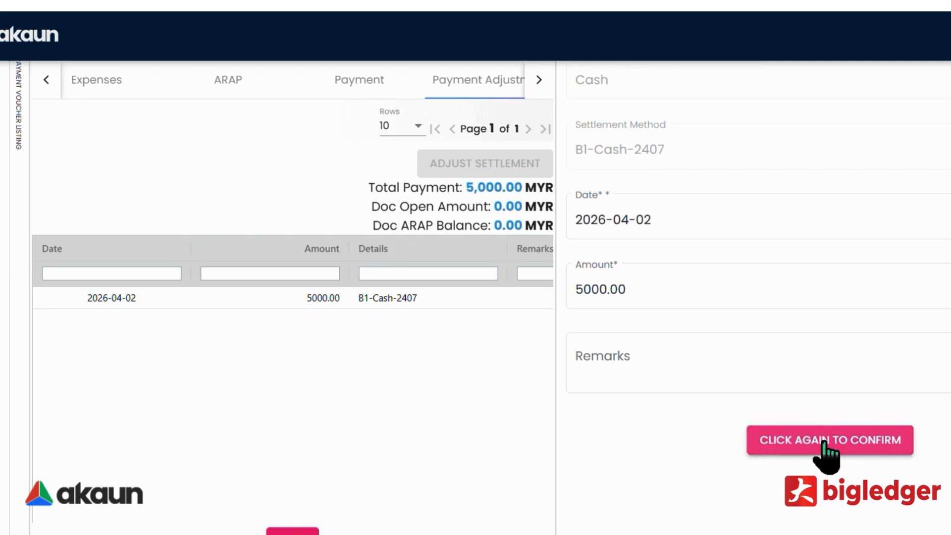
{"action": "left_click", "coordinate": [826, 440]}
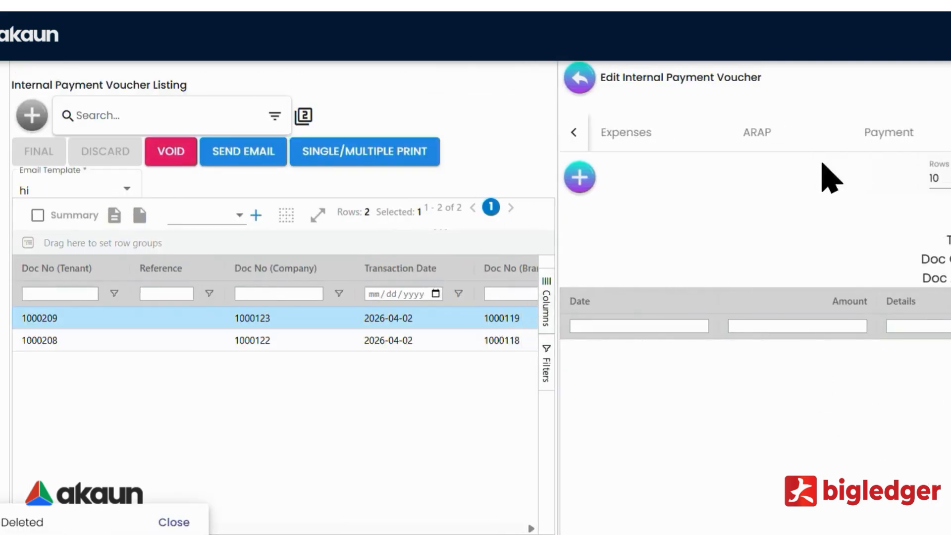
Add a new 5000.00 settlement adjustment with group Cash and method B1-Cash-2407.
{"action": "left_click", "coordinate": [580, 179]}
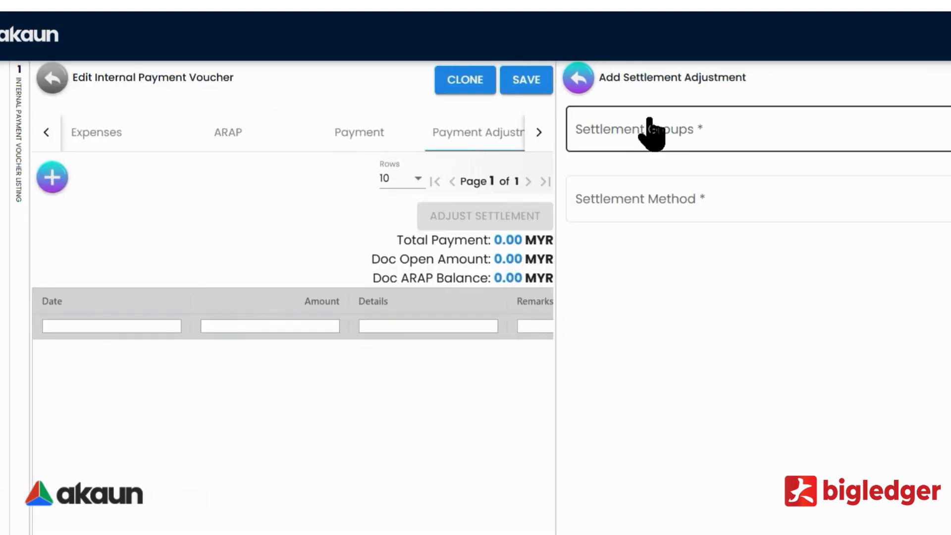
{"action": "left_click", "coordinate": [649, 119]}
{"action": "left_click", "coordinate": [636, 210]}
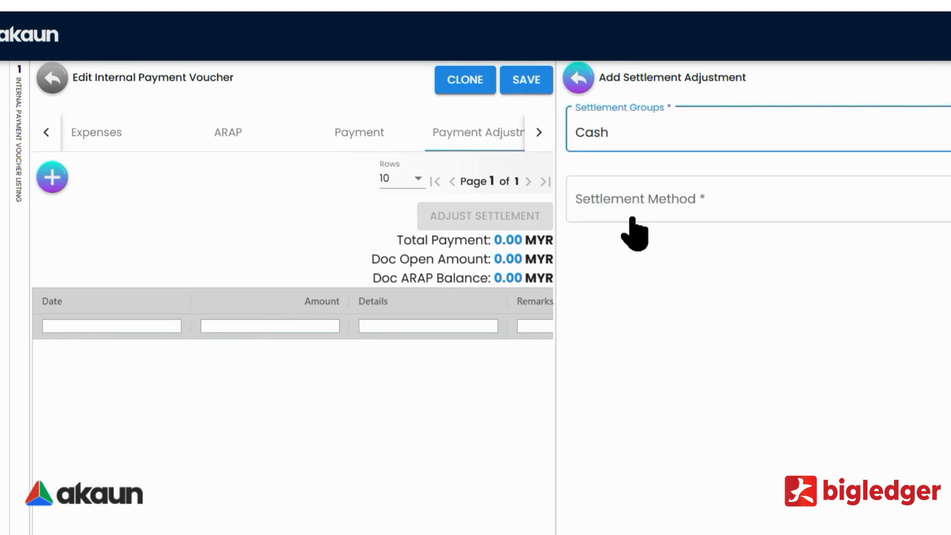
{"action": "left_click", "coordinate": [643, 203]}
{"action": "left_click", "coordinate": [665, 278]}
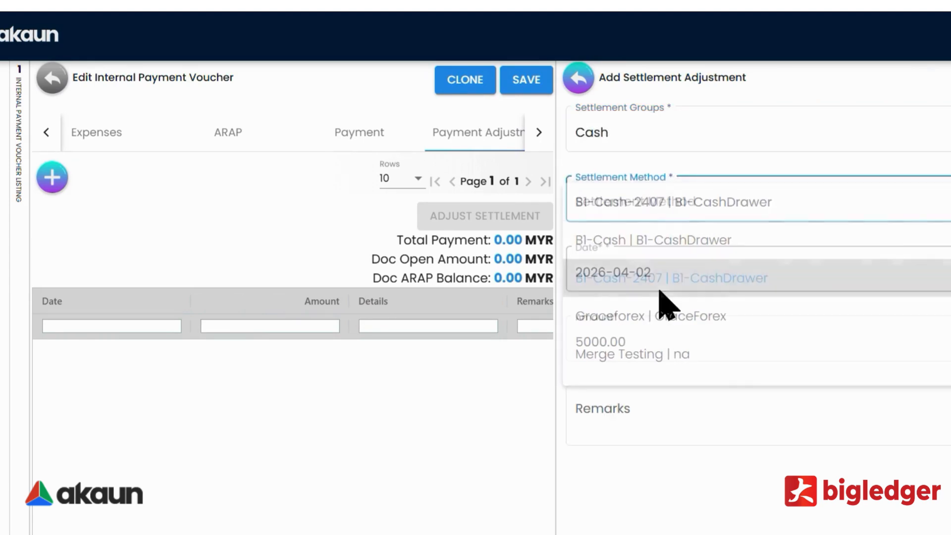
{"action": "left_click", "coordinate": [943, 79]}
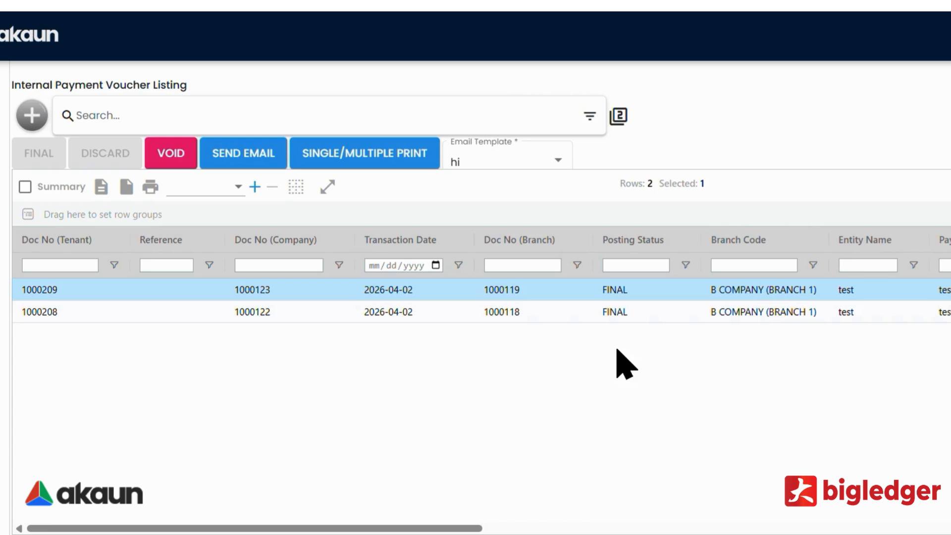
Open voucher 1000209 and review its payment lines and payment adjustment lines.
{"action": "left_click", "coordinate": [536, 287]}
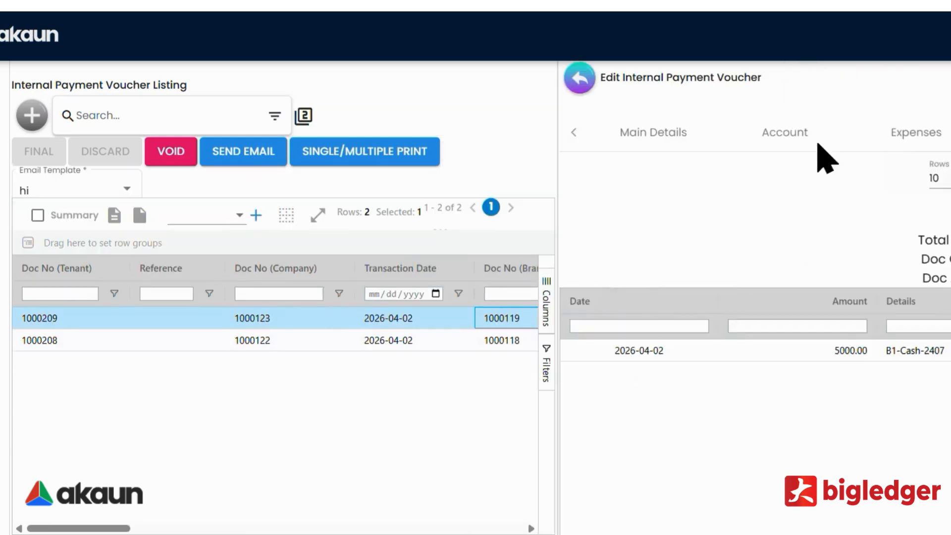
{"action": "left_click", "coordinate": [950, 132]}
{"action": "left_click", "coordinate": [950, 132]}
{"action": "left_click", "coordinate": [950, 132]}
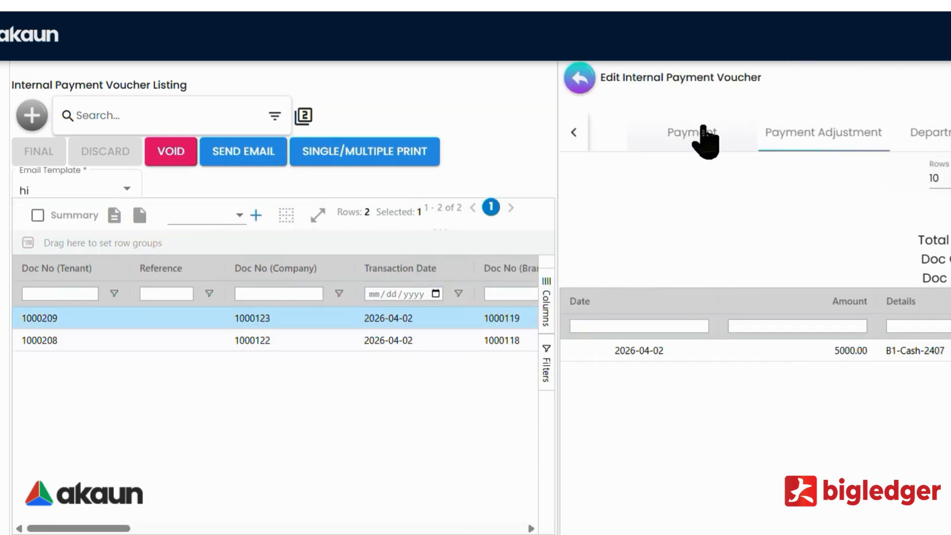
{"action": "left_click", "coordinate": [703, 132]}
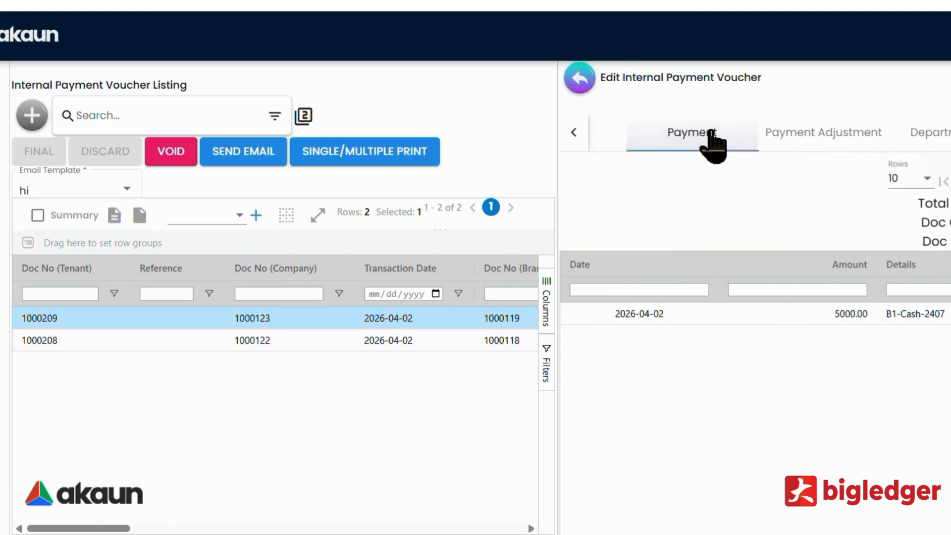
{"action": "left_click", "coordinate": [820, 139]}
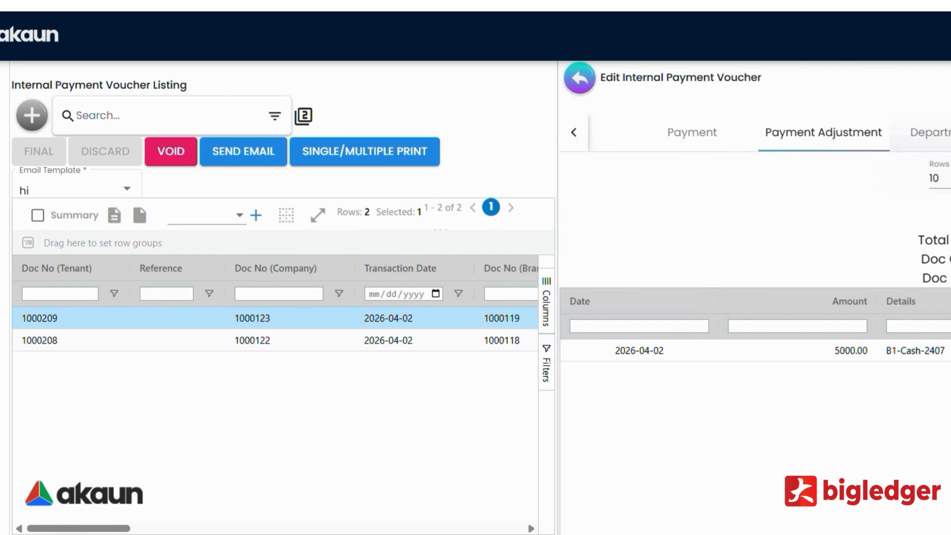
Review the voucher's 5,000.00 journal and cashbook traces, contra entries and Doc Link list.
{"action": "left_click", "coordinate": [950, 132]}
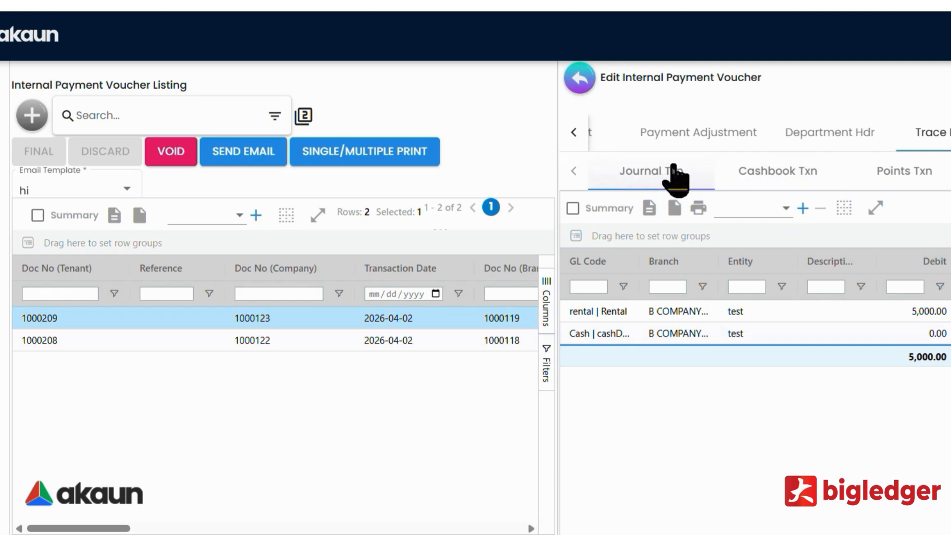
{"action": "left_click", "coordinate": [652, 188]}
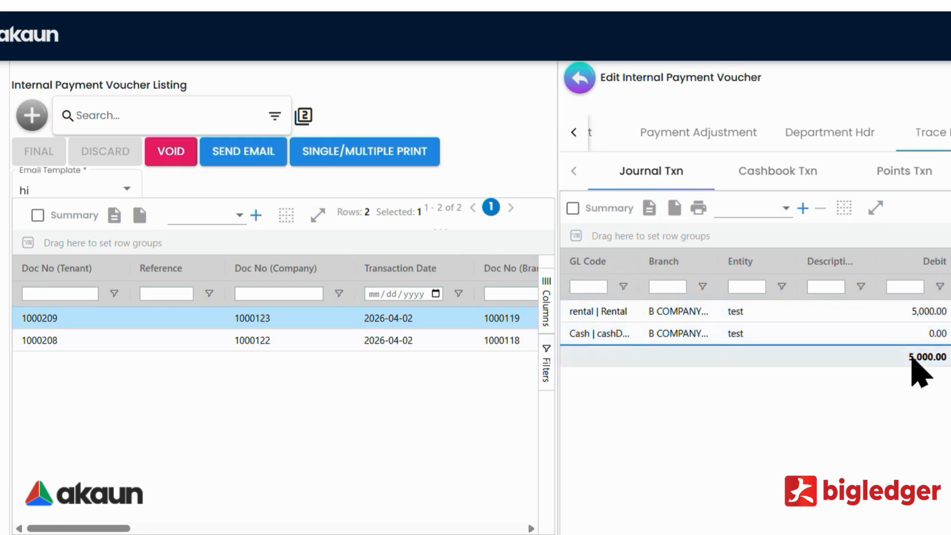
{"action": "left_click", "coordinate": [783, 184]}
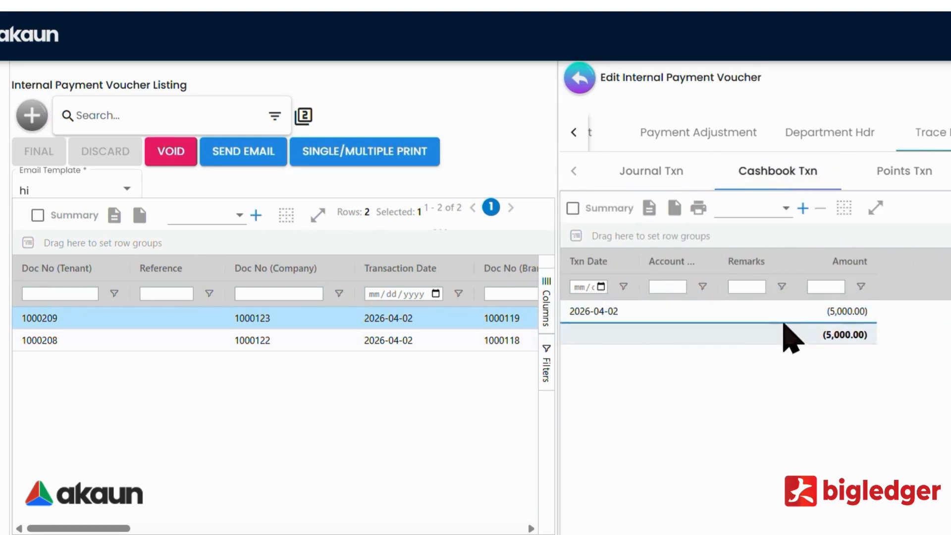
{"action": "left_click", "coordinate": [950, 132]}
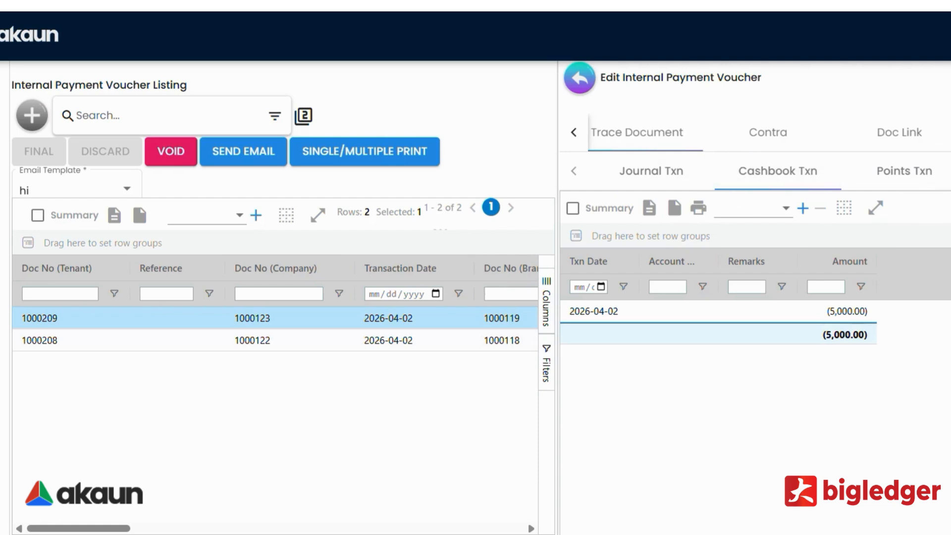
{"action": "left_click", "coordinate": [745, 134]}
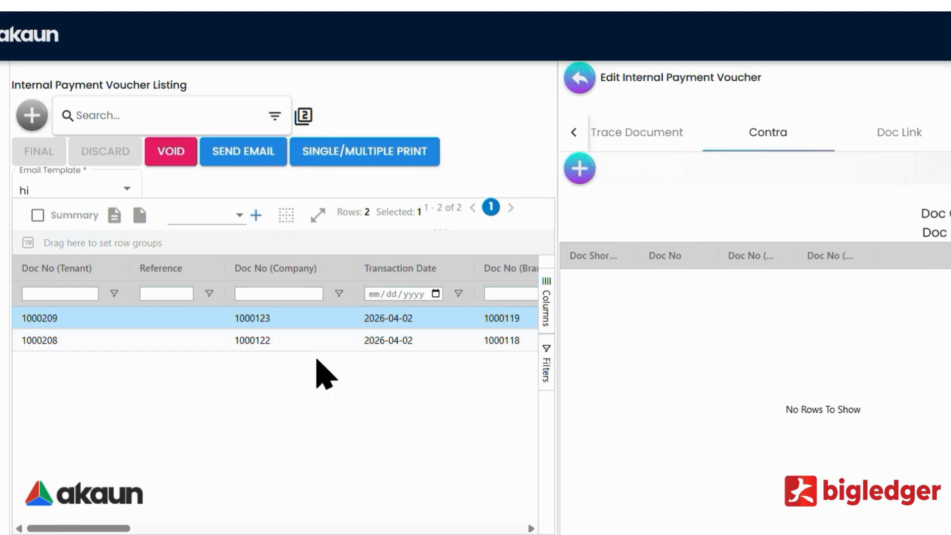
{"action": "left_click", "coordinate": [886, 139]}
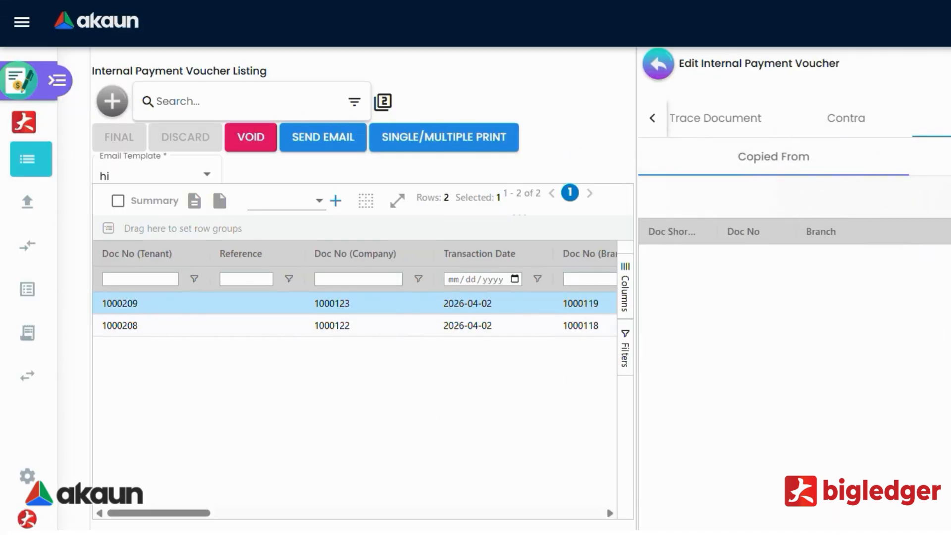
View the voucher's attachments list, then close the editor back to the voucher listing.
{"action": "left_click", "coordinate": [947, 119]}
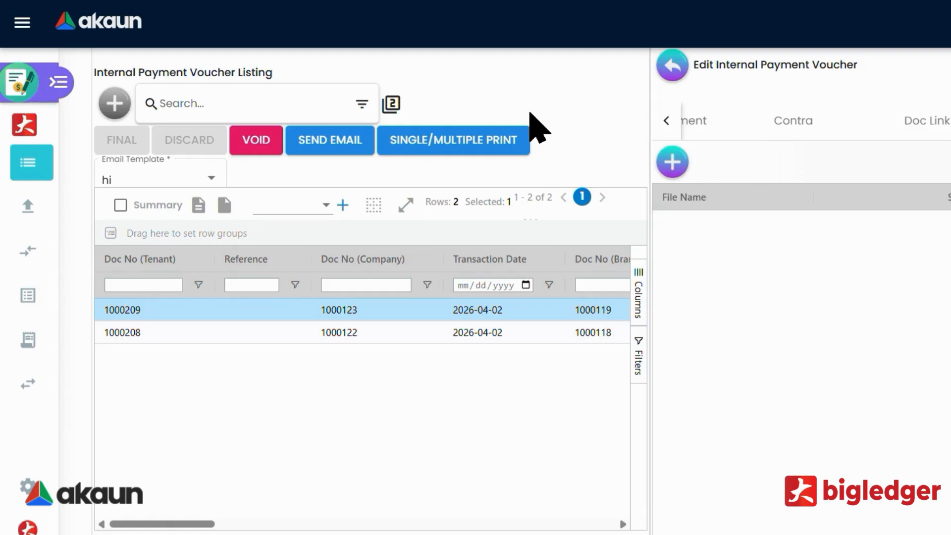
{"action": "left_click", "coordinate": [672, 67]}
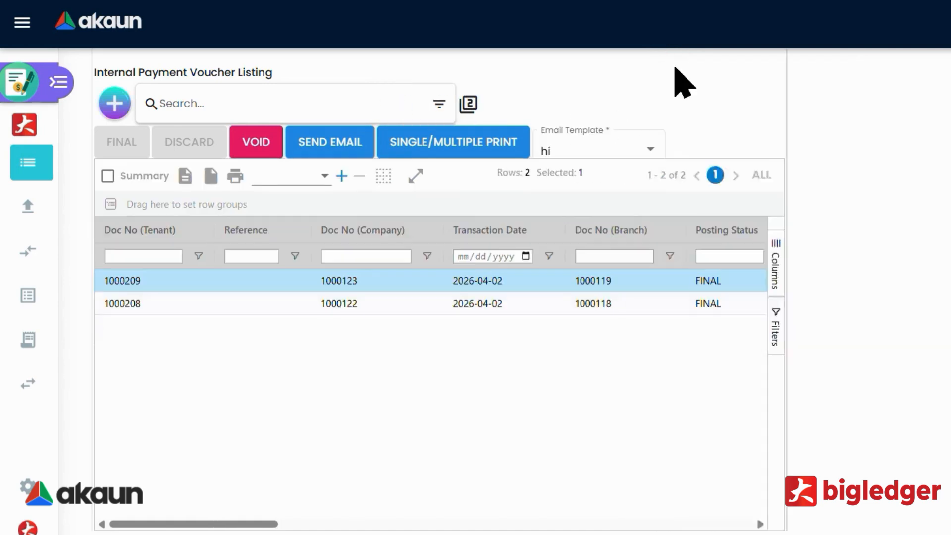
Browse the File Import listing and its Create File Import form, then open the Intercompany listing.
{"action": "left_click", "coordinate": [62, 81]}
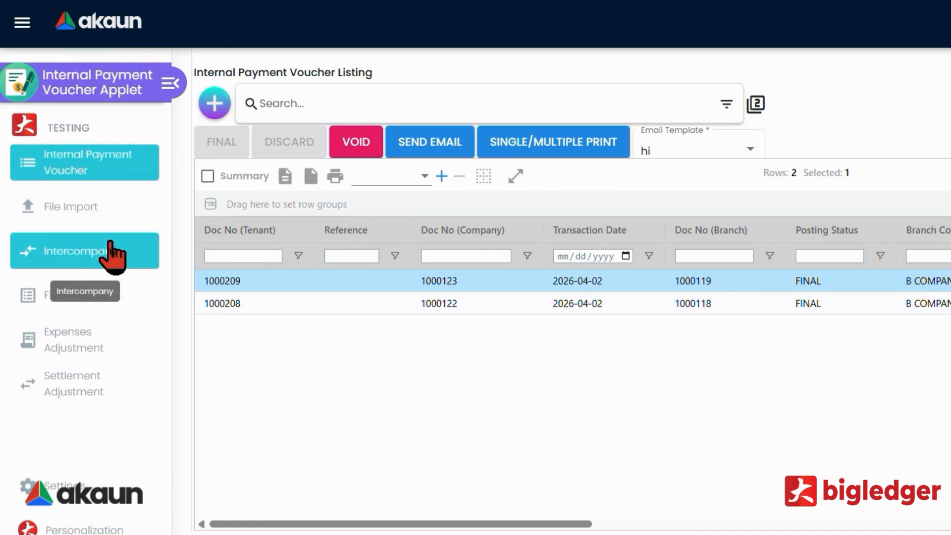
{"action": "left_click", "coordinate": [79, 218]}
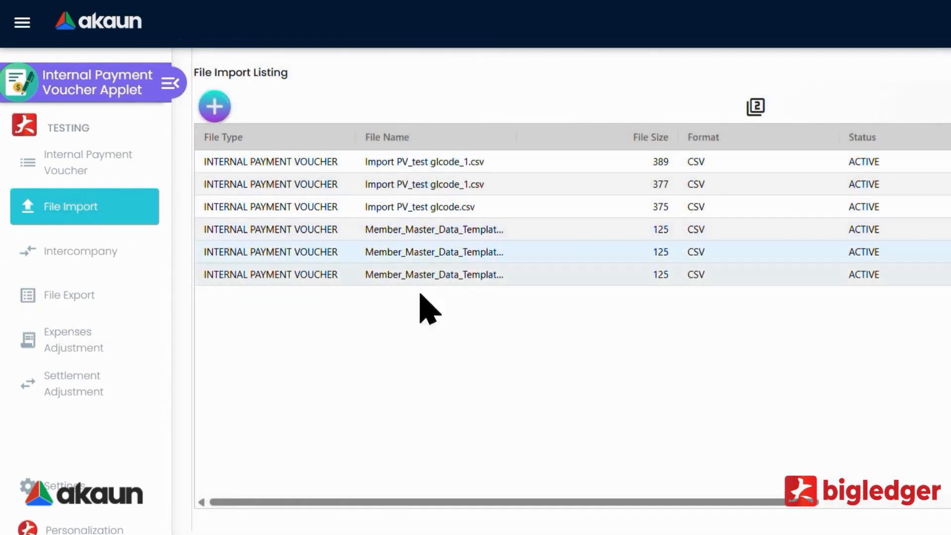
{"action": "left_click", "coordinate": [228, 101]}
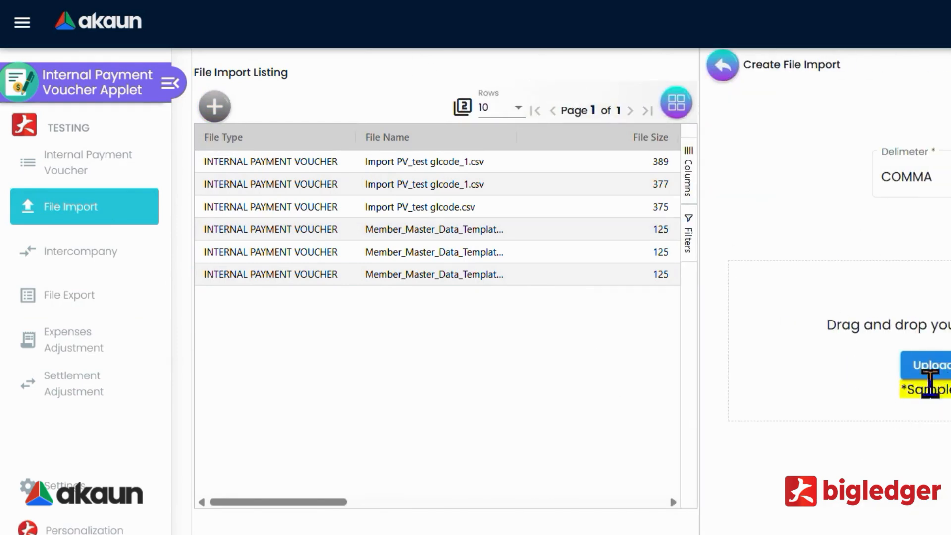
{"action": "left_click", "coordinate": [723, 69]}
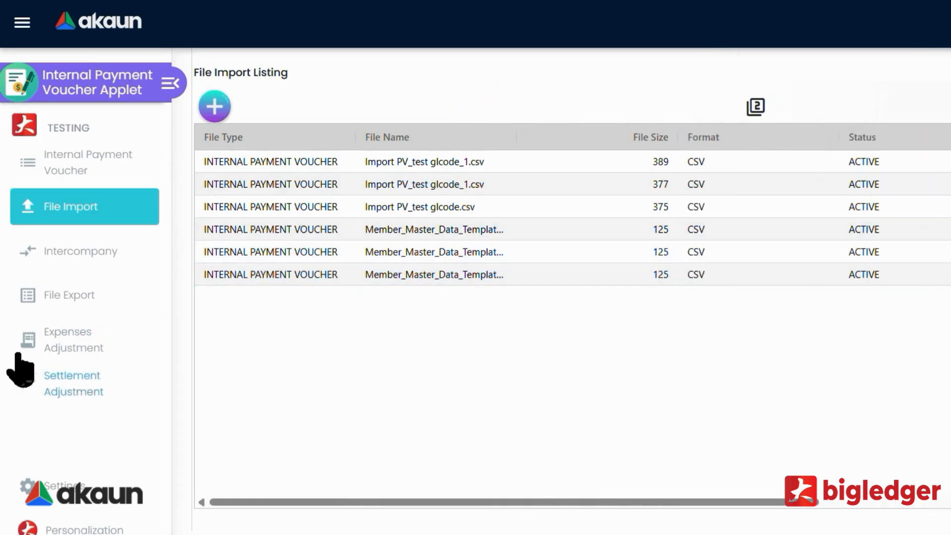
{"action": "left_click", "coordinate": [97, 255]}
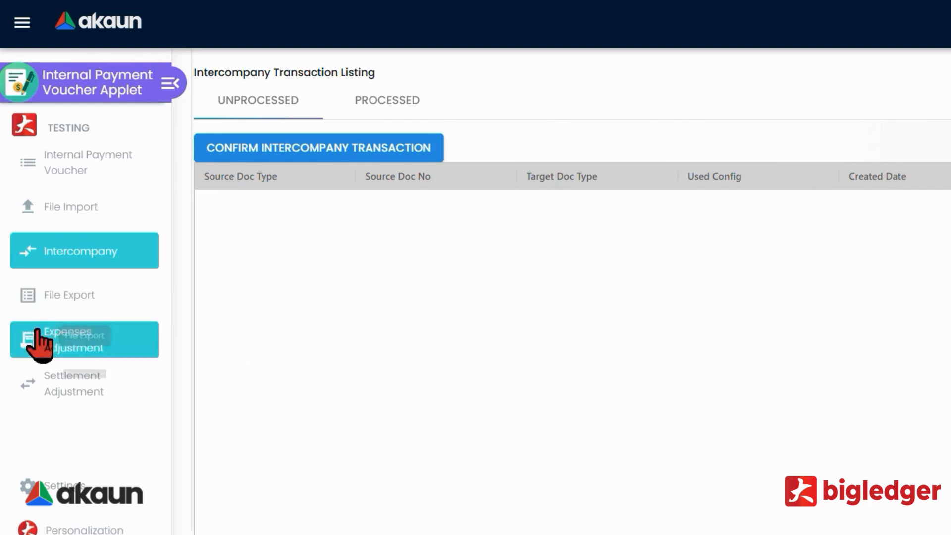
Open the Payment Voucher File Export Listing and scroll across its DONE 2024-12-06 export.
{"action": "left_click", "coordinate": [91, 299]}
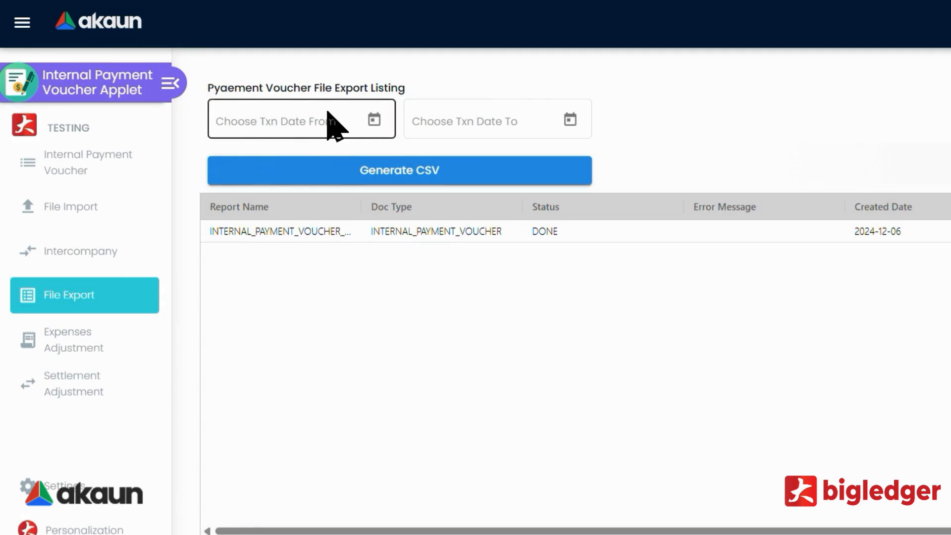
{"action": "left_click", "coordinate": [374, 120]}
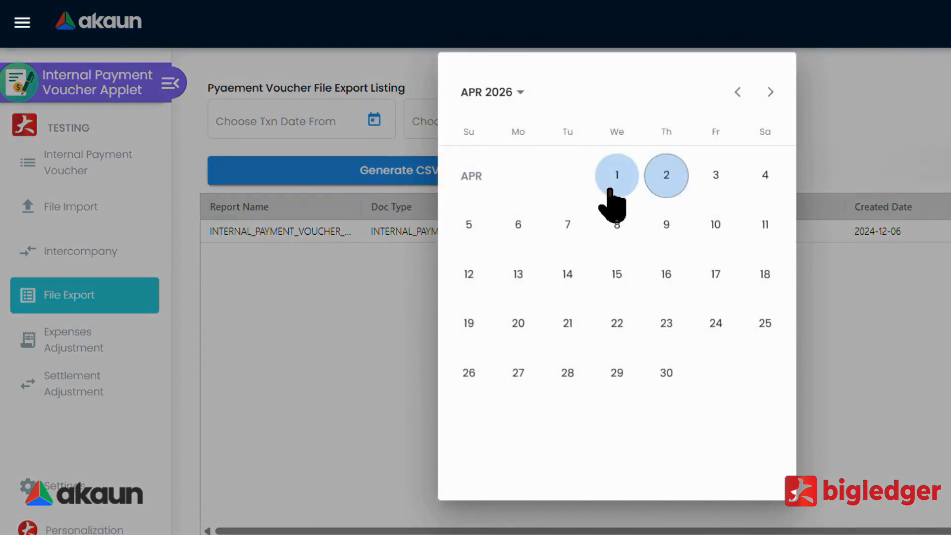
{"action": "left_click", "coordinate": [349, 253]}
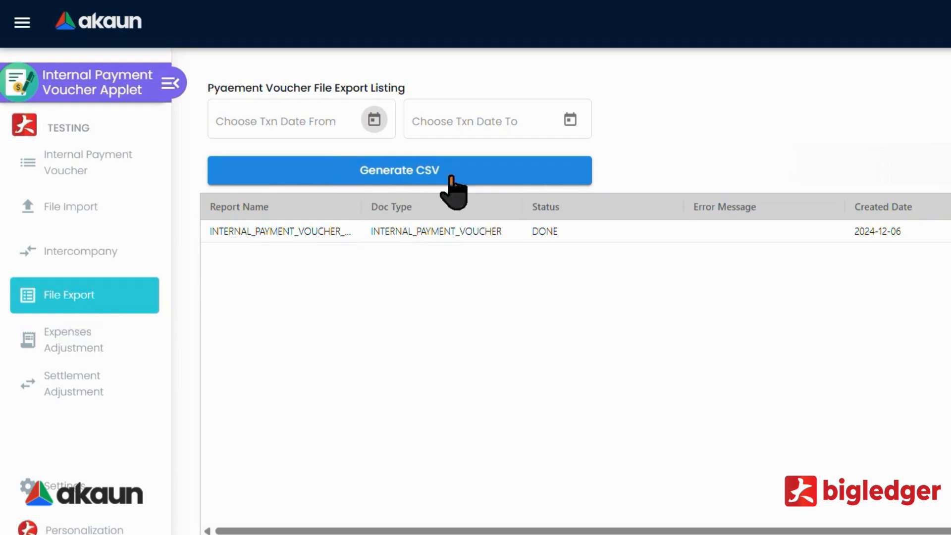
{"action": "left_click_drag", "start_coordinate": [557, 532], "coordinate": [671, 533]}
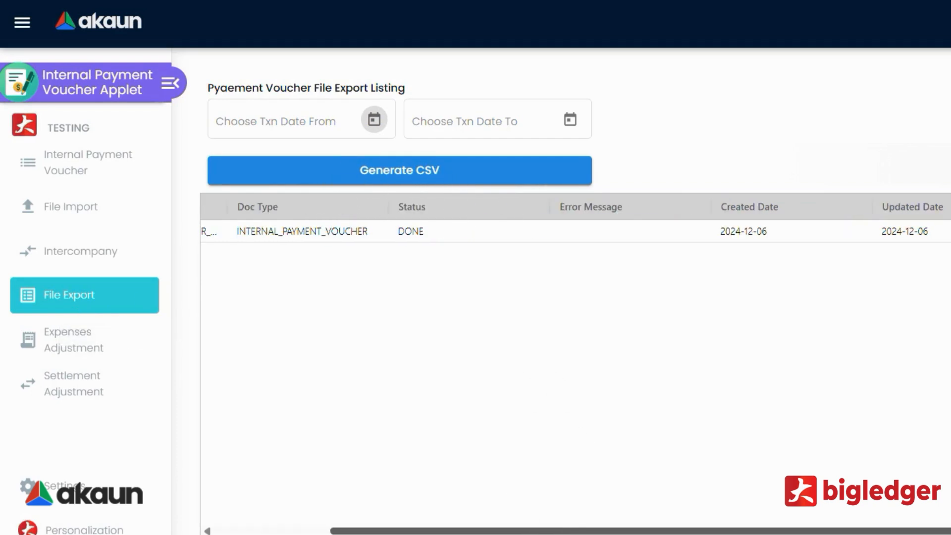